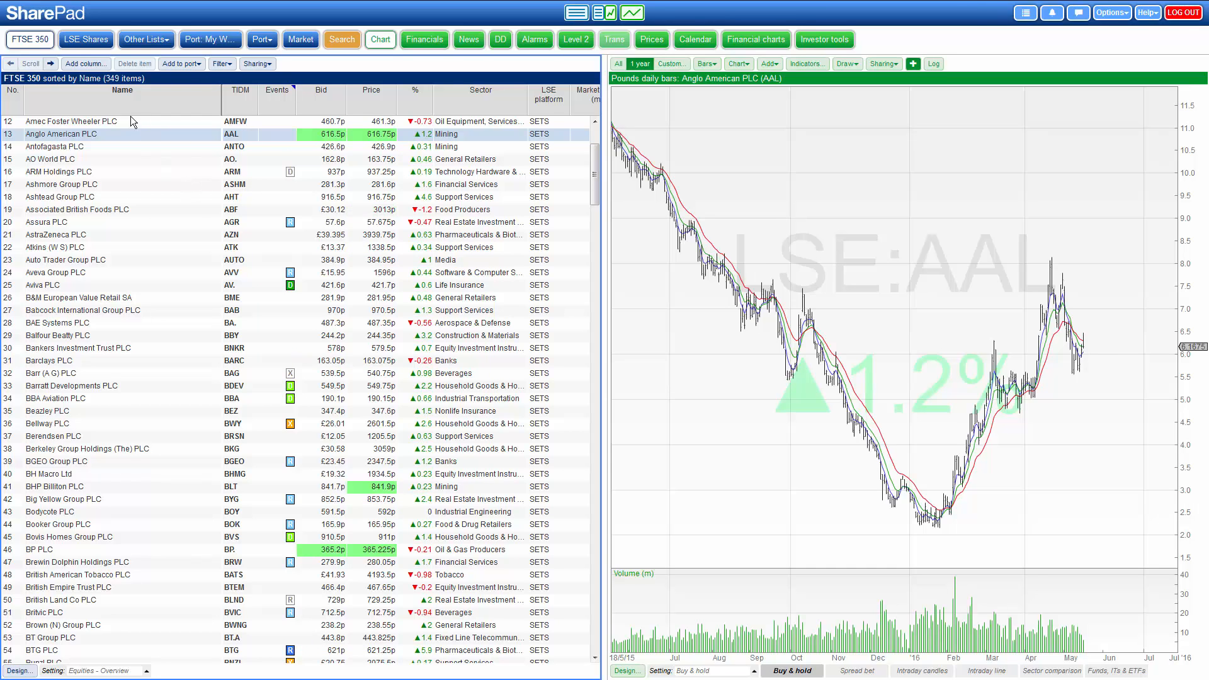
- Create a new filter named High Yield without a description and apply it to the FTSE 350 list
click(220, 65)
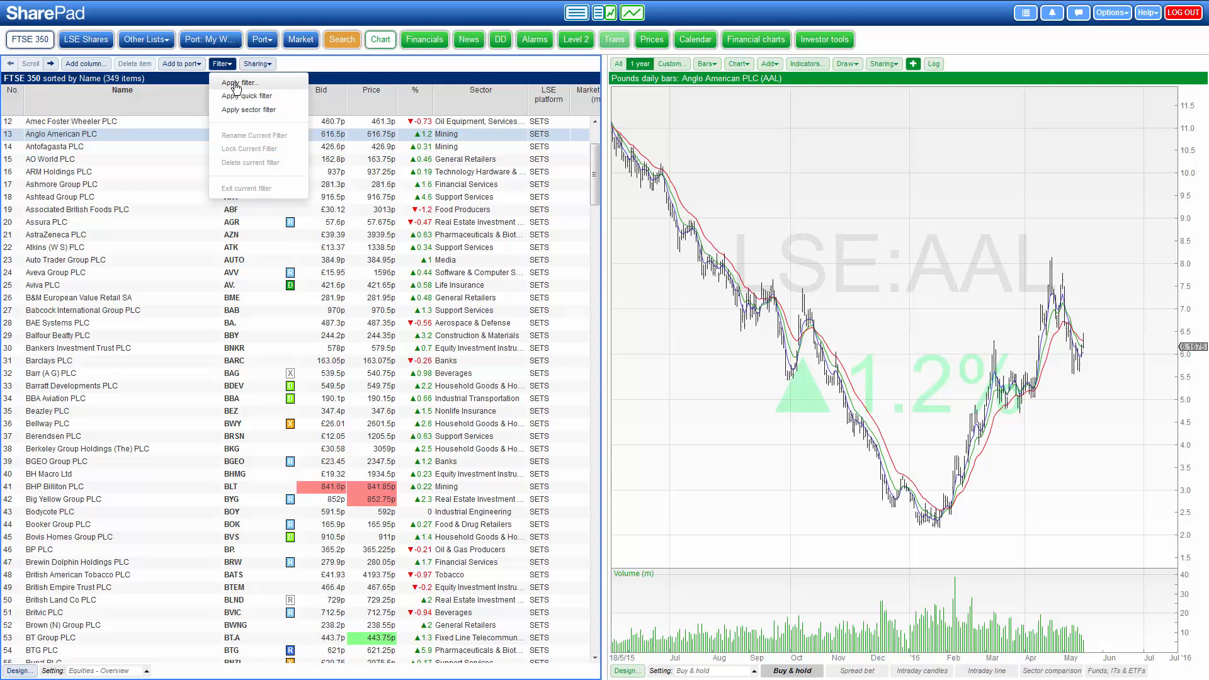
click(236, 83)
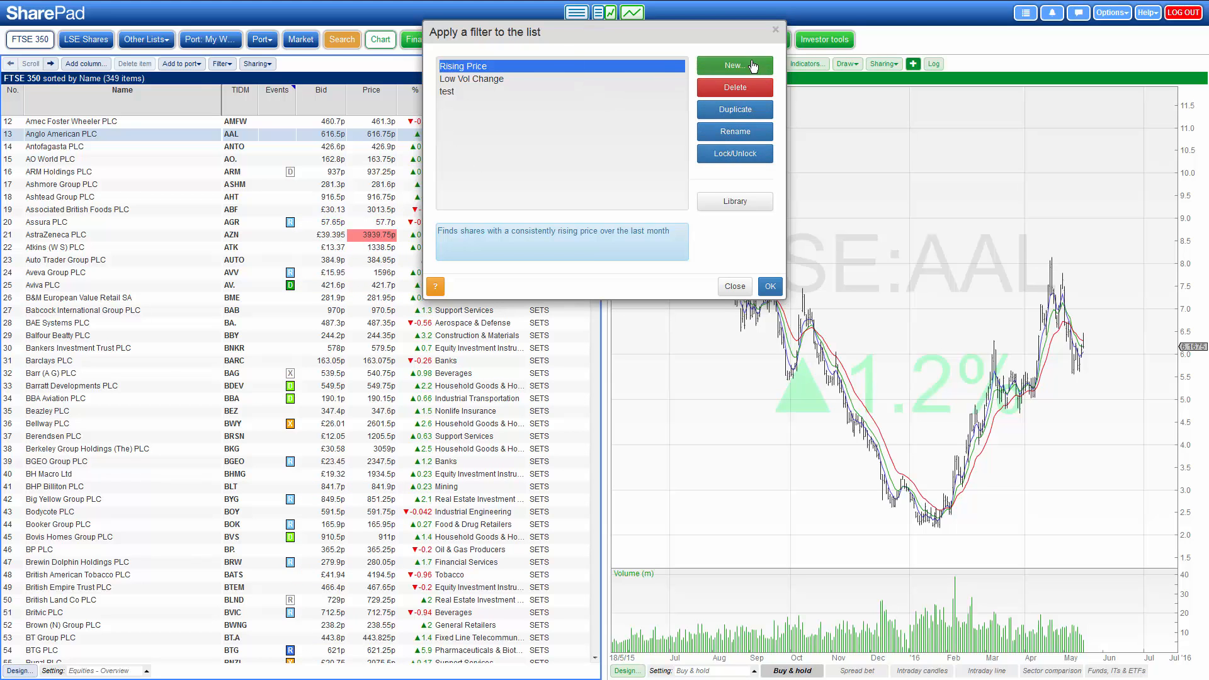
click(492, 81)
click(471, 93)
click(476, 67)
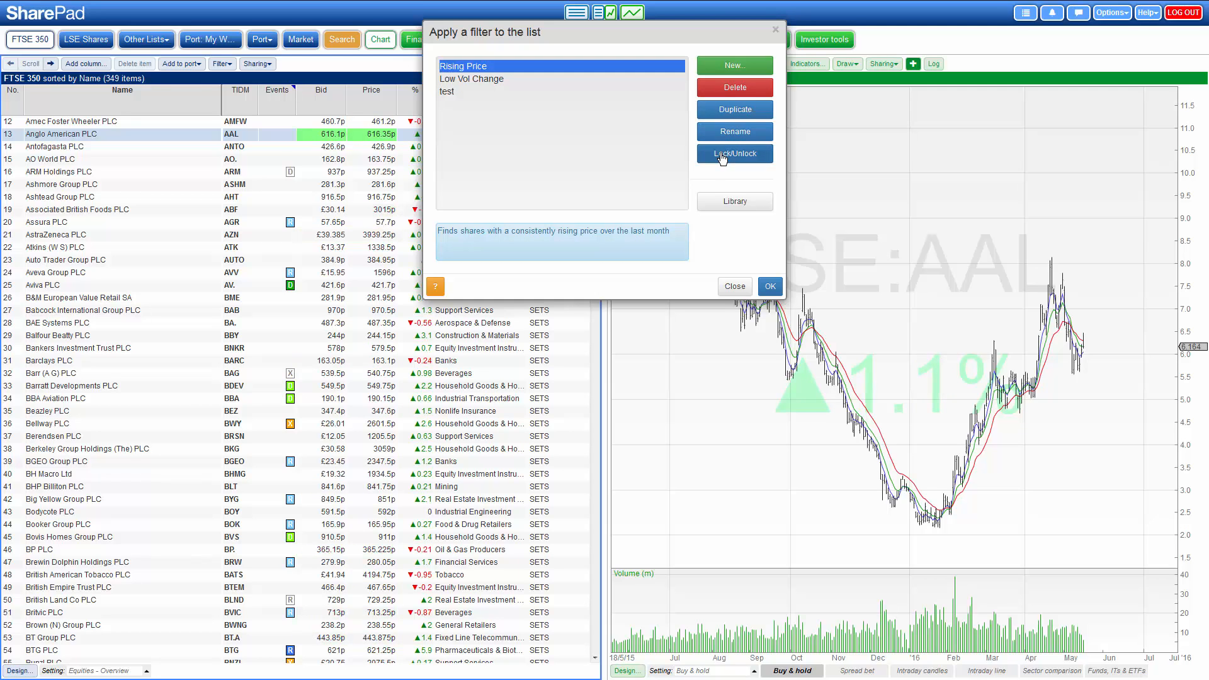
click(730, 69)
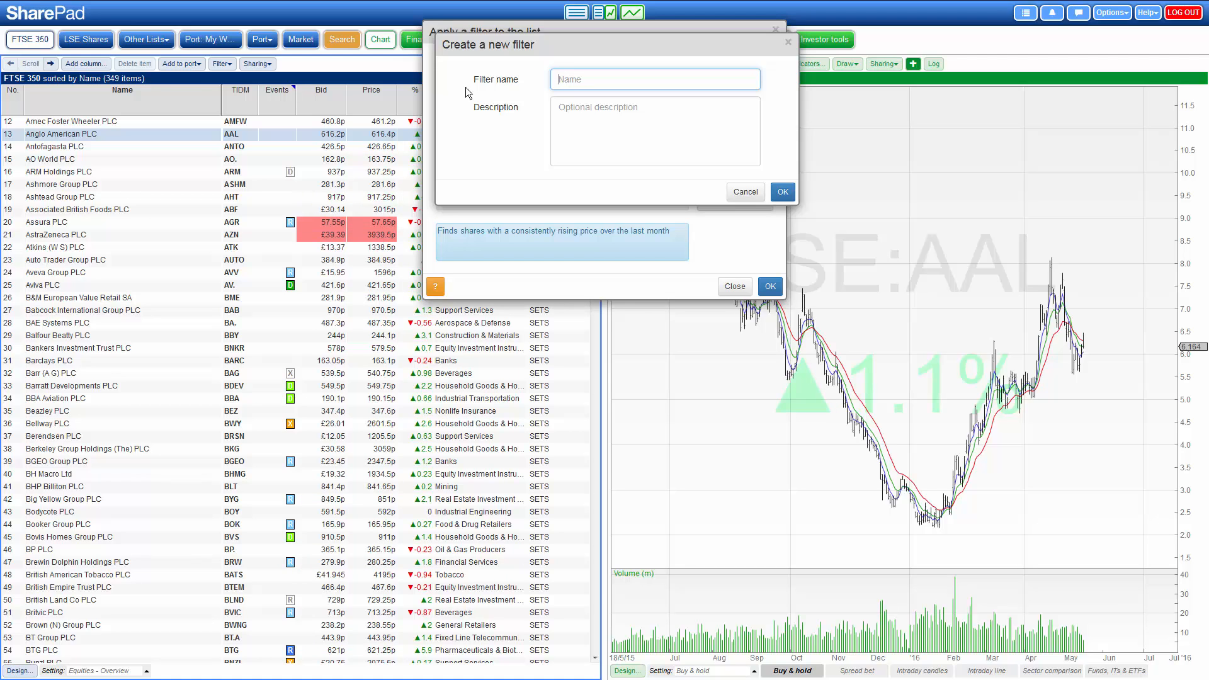
text(Hig)
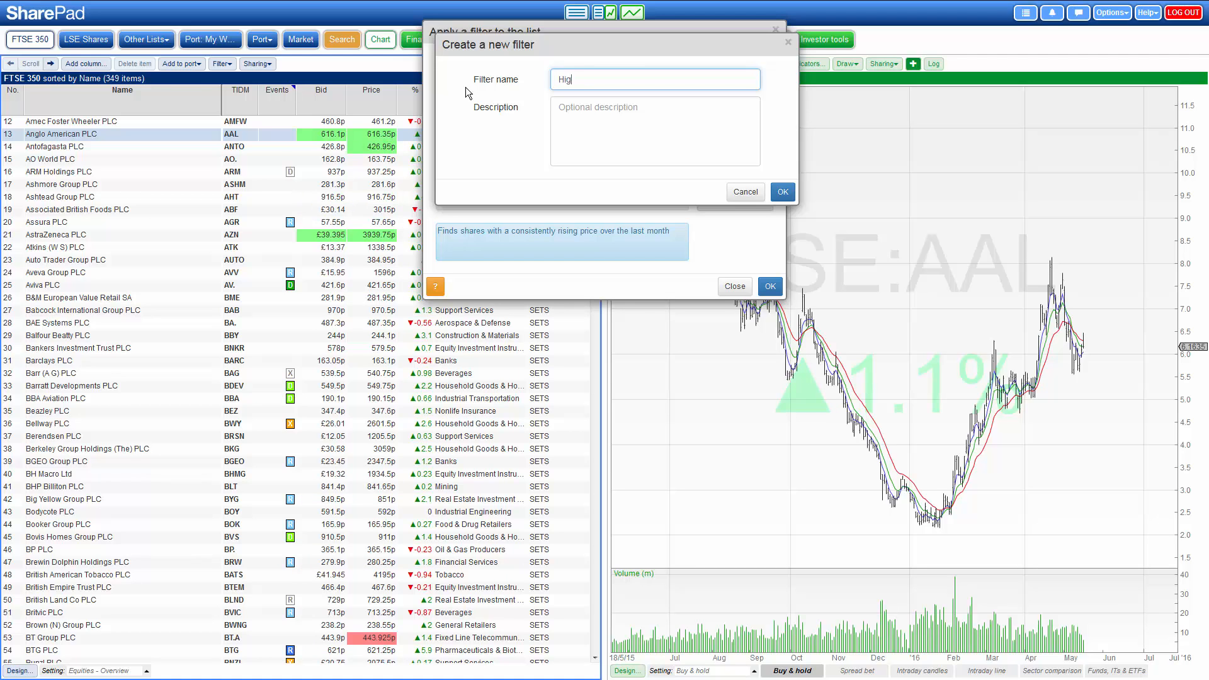
text(h Yi)
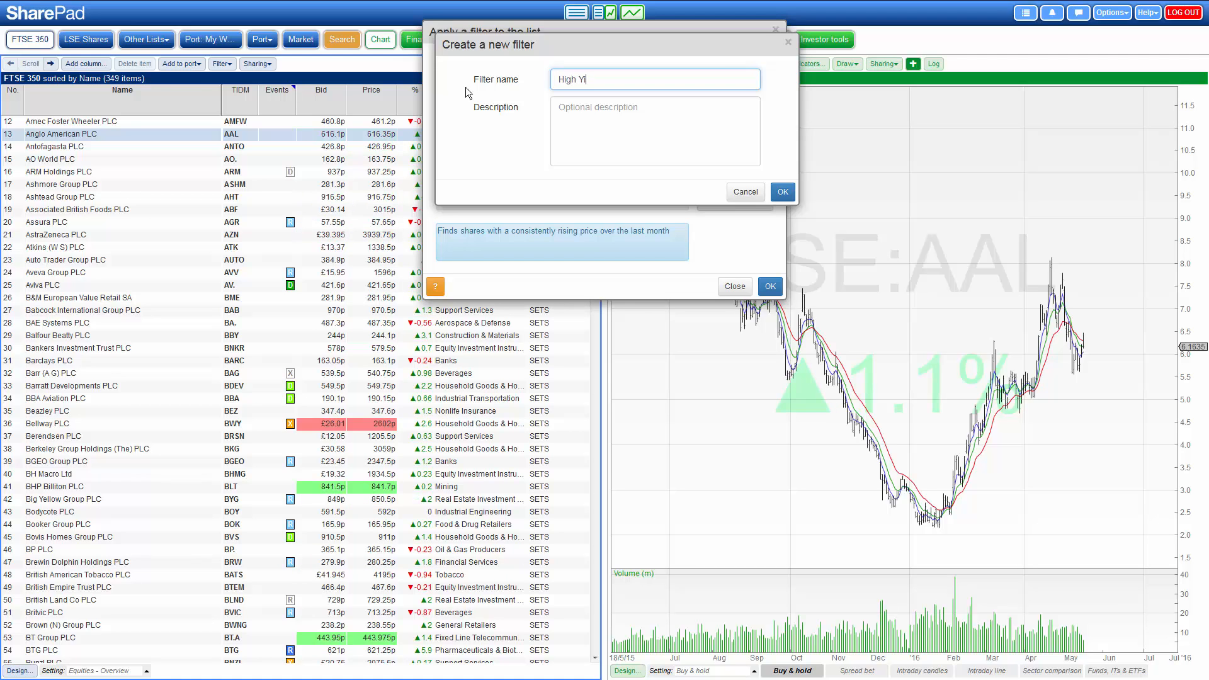
text(eld)
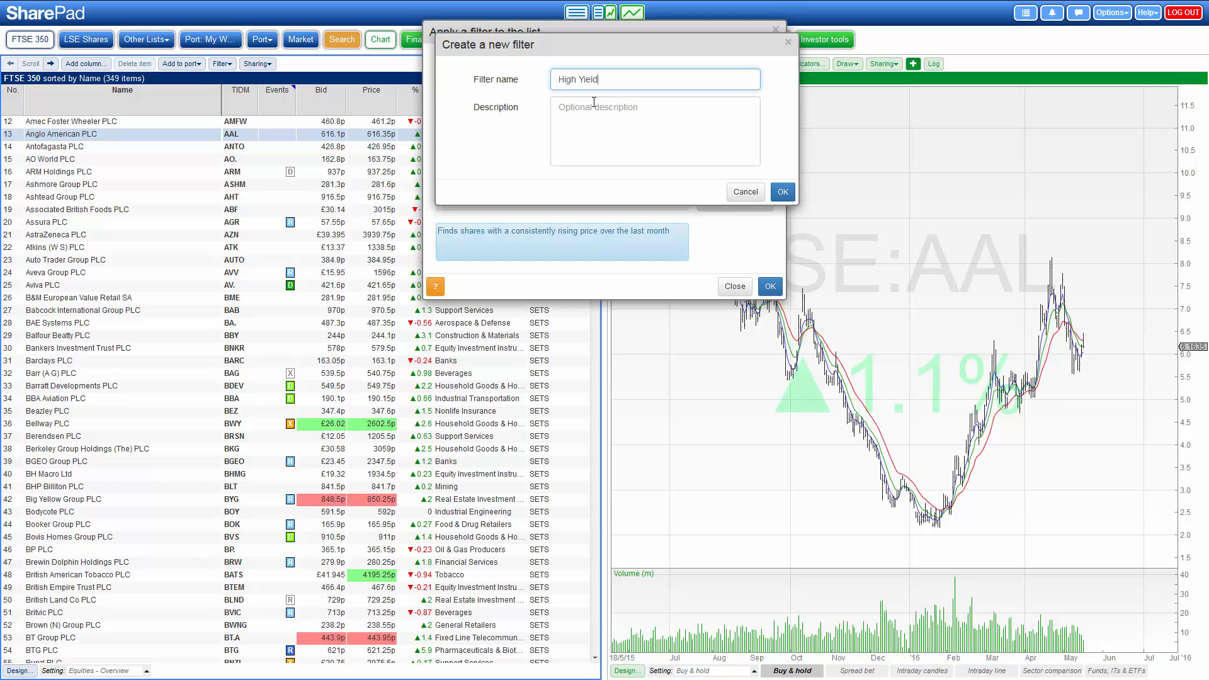
click(599, 112)
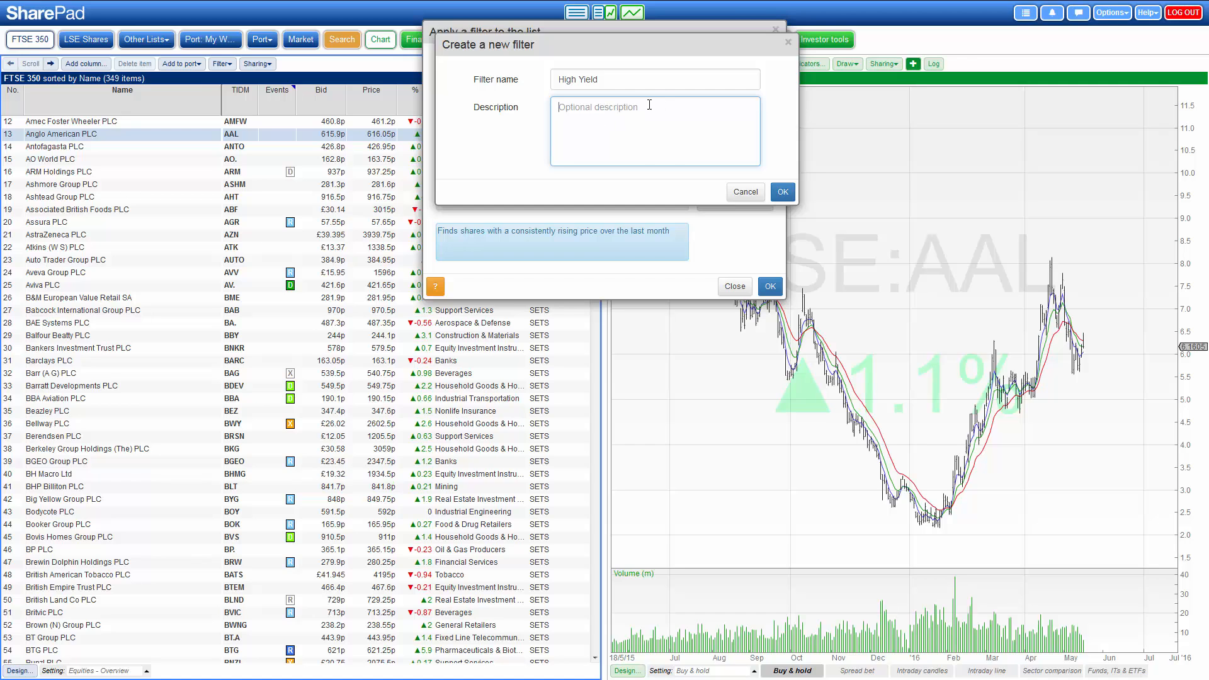
click(783, 193)
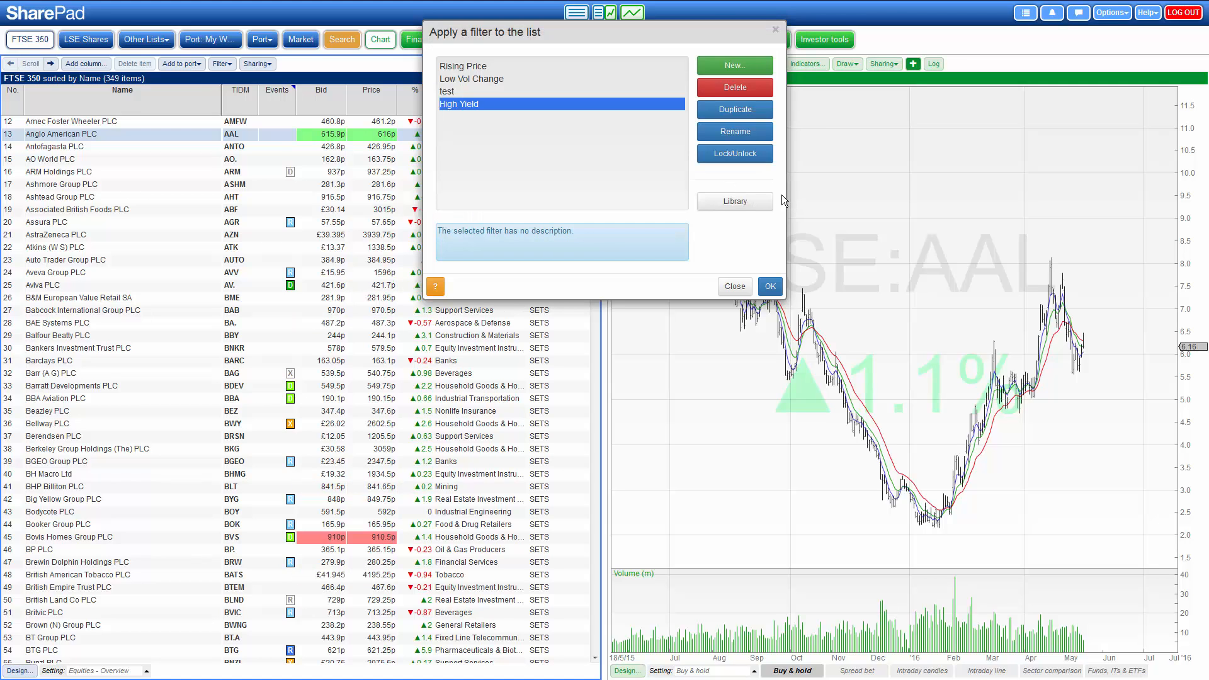
click(771, 286)
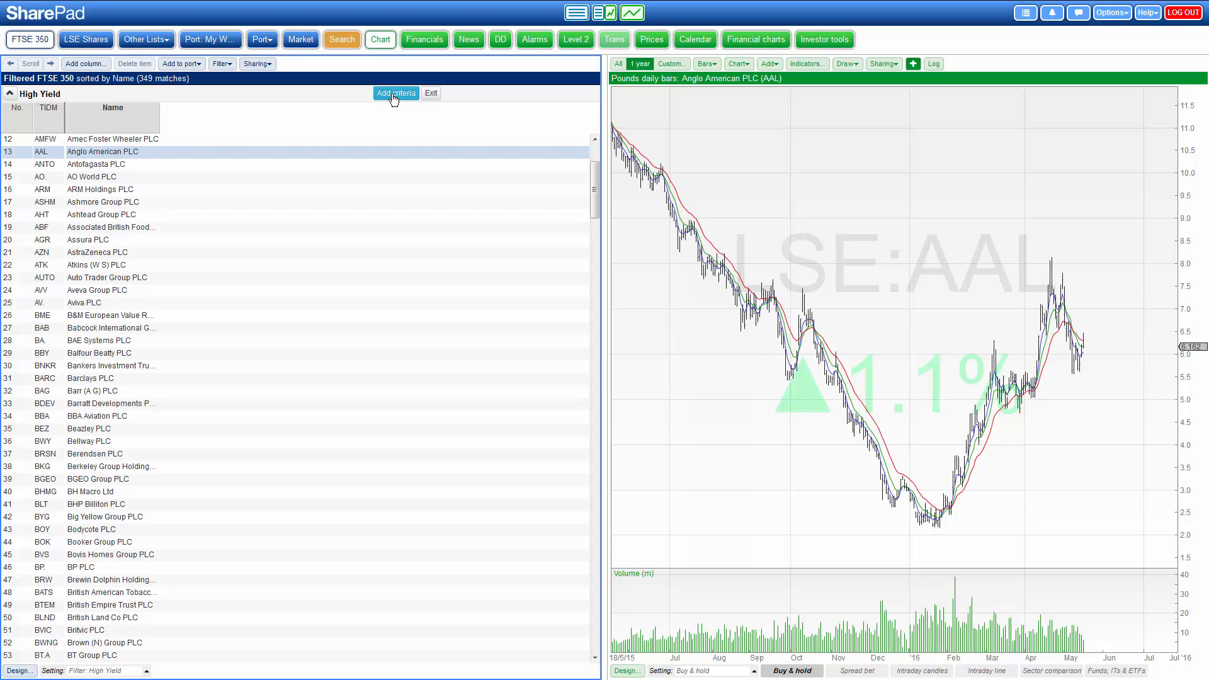
- Add the financial Dividend yield criterion to the filter, using the most recent year's value
click(393, 94)
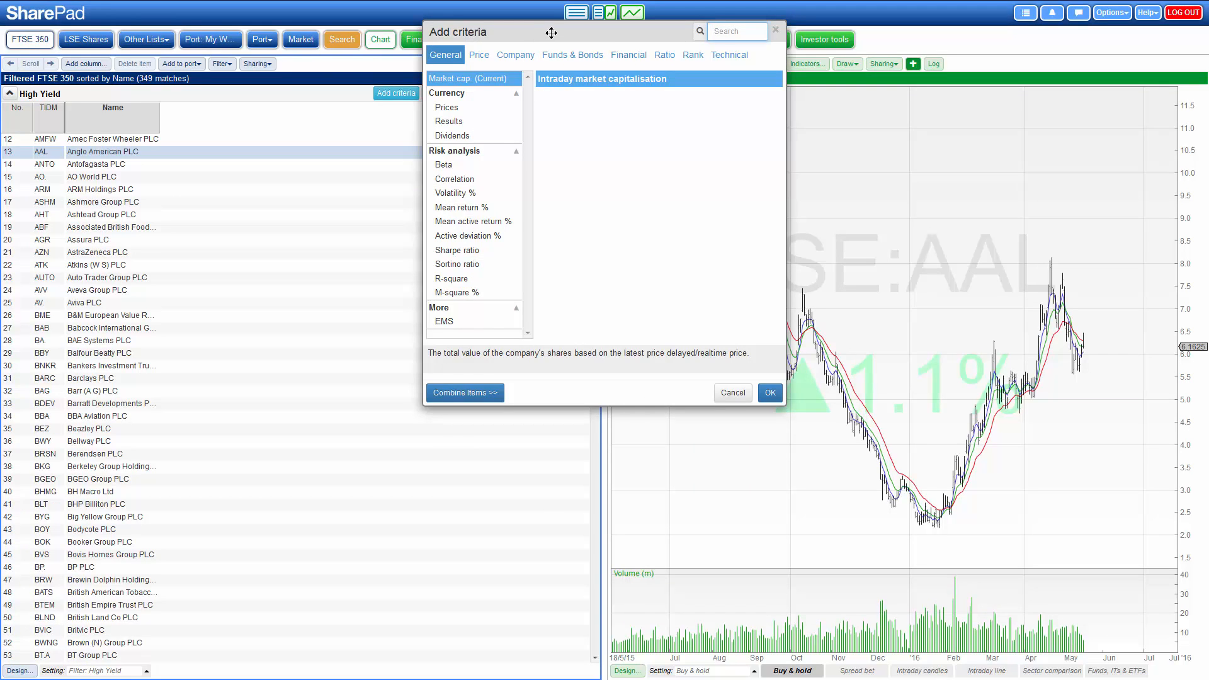
drag(551, 33, 551, 69)
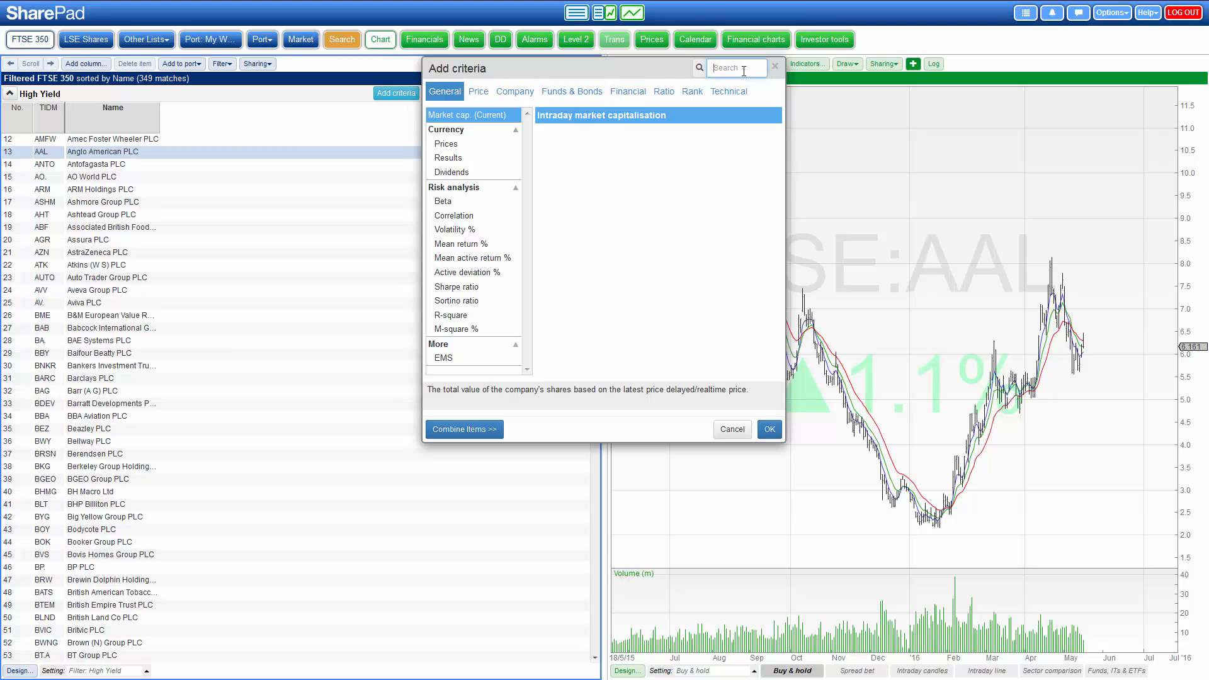
text(yield)
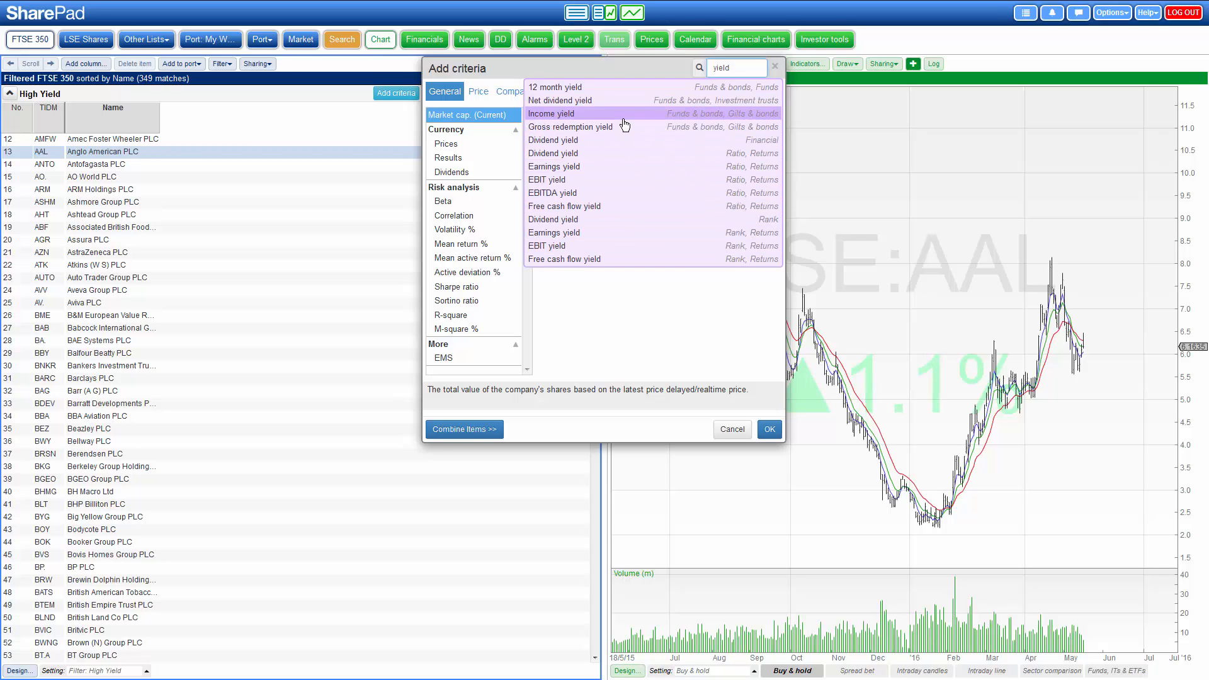
click(559, 144)
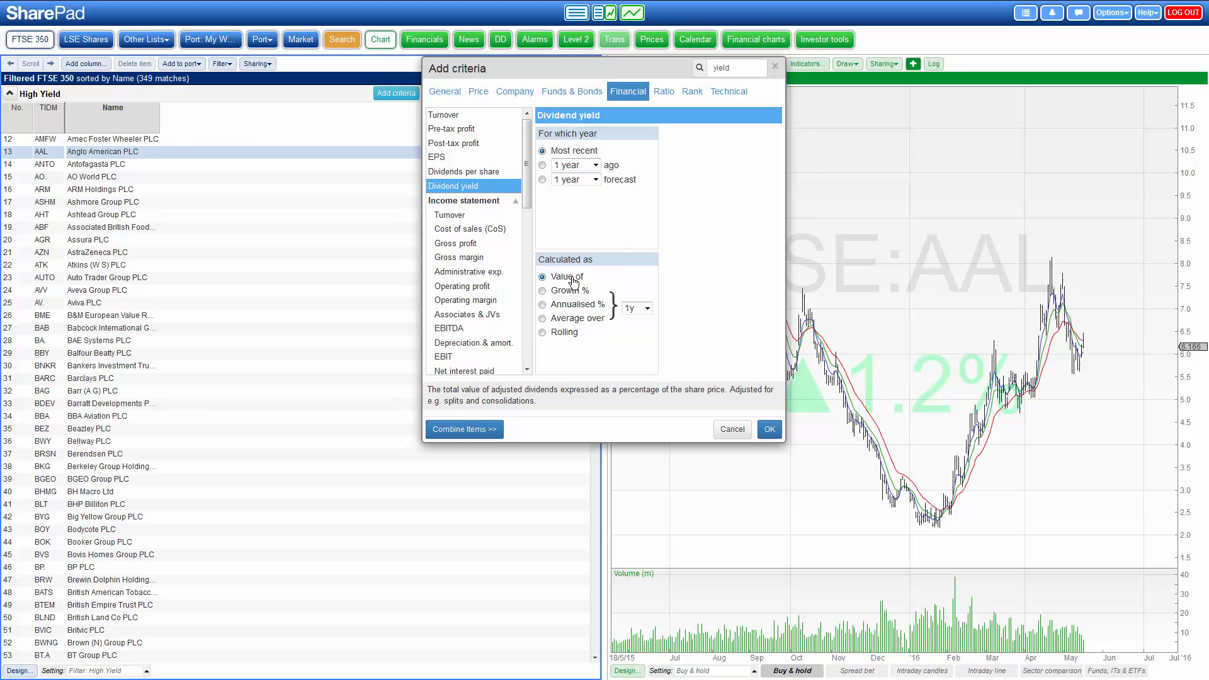
click(769, 431)
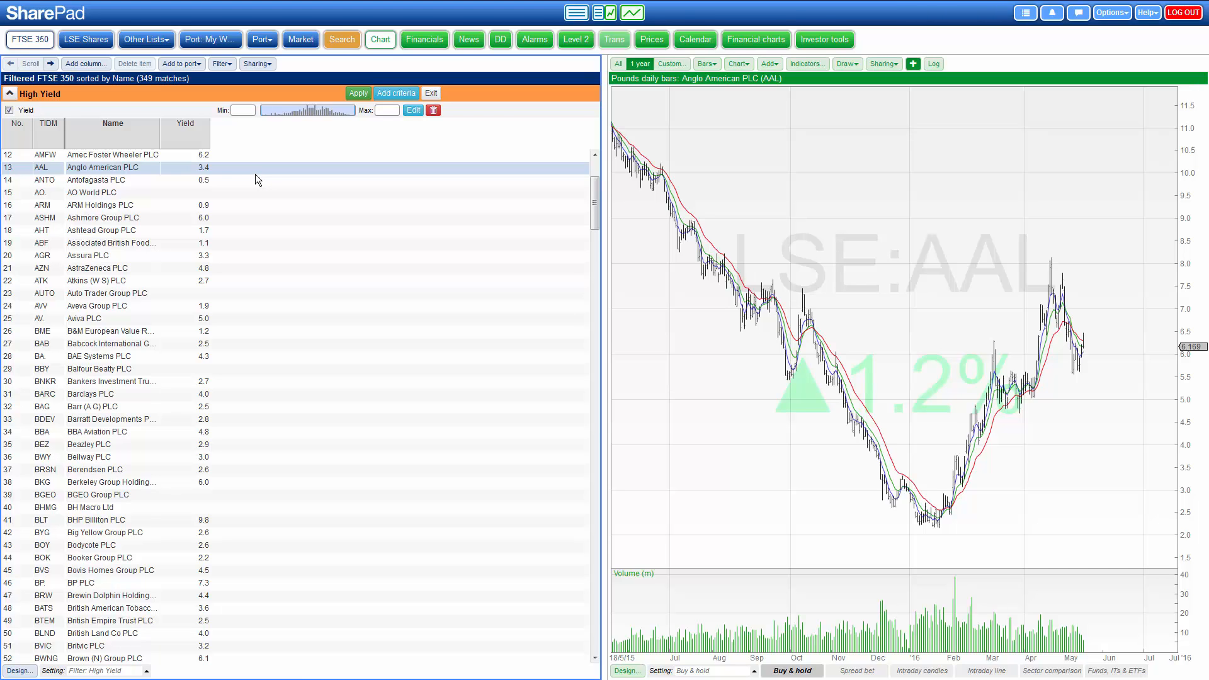
- Set the Yield criterion to a minimum of 4 and a maximum of 9 and apply the filter
text(4)
click(358, 94)
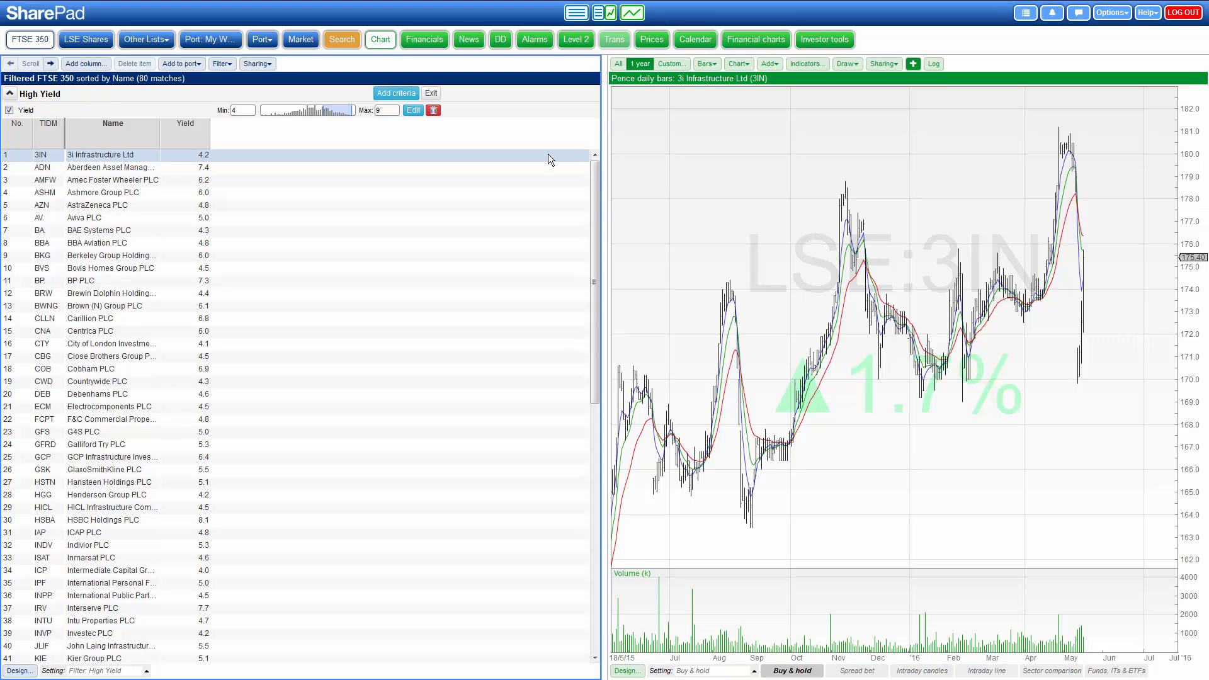
drag(596, 203, 603, 149)
- Add a second financial Dividend yield criterion based on the 1 year forecast
click(397, 94)
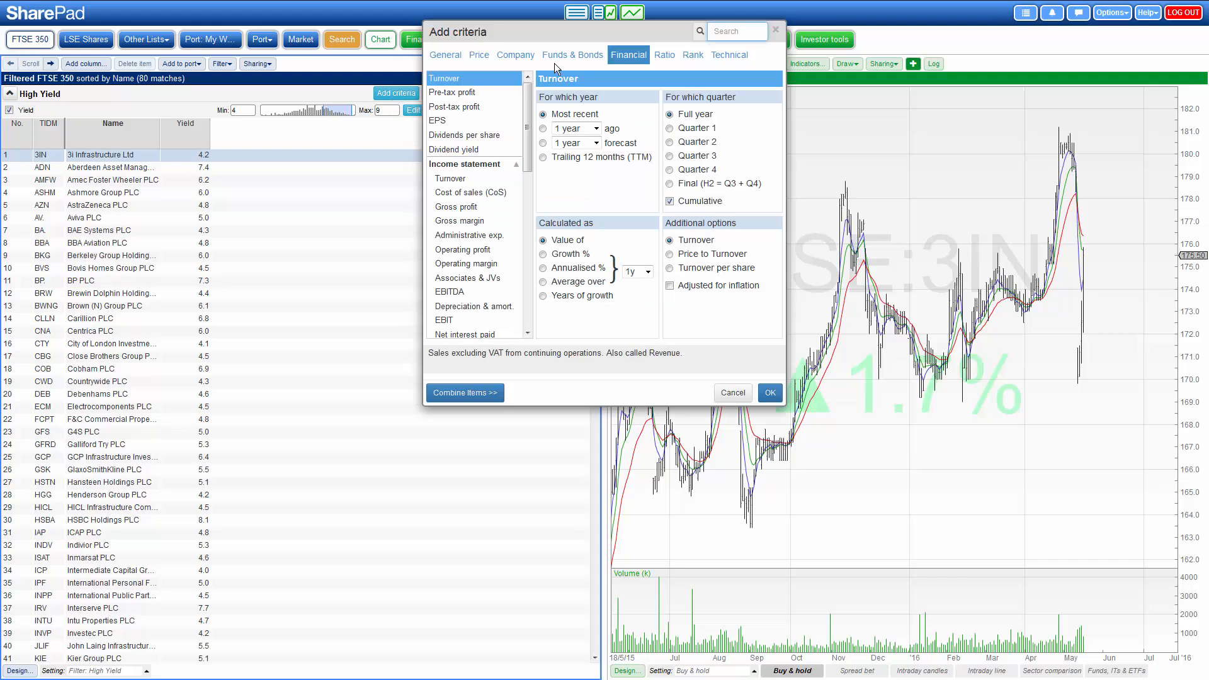
click(727, 30)
text(yie)
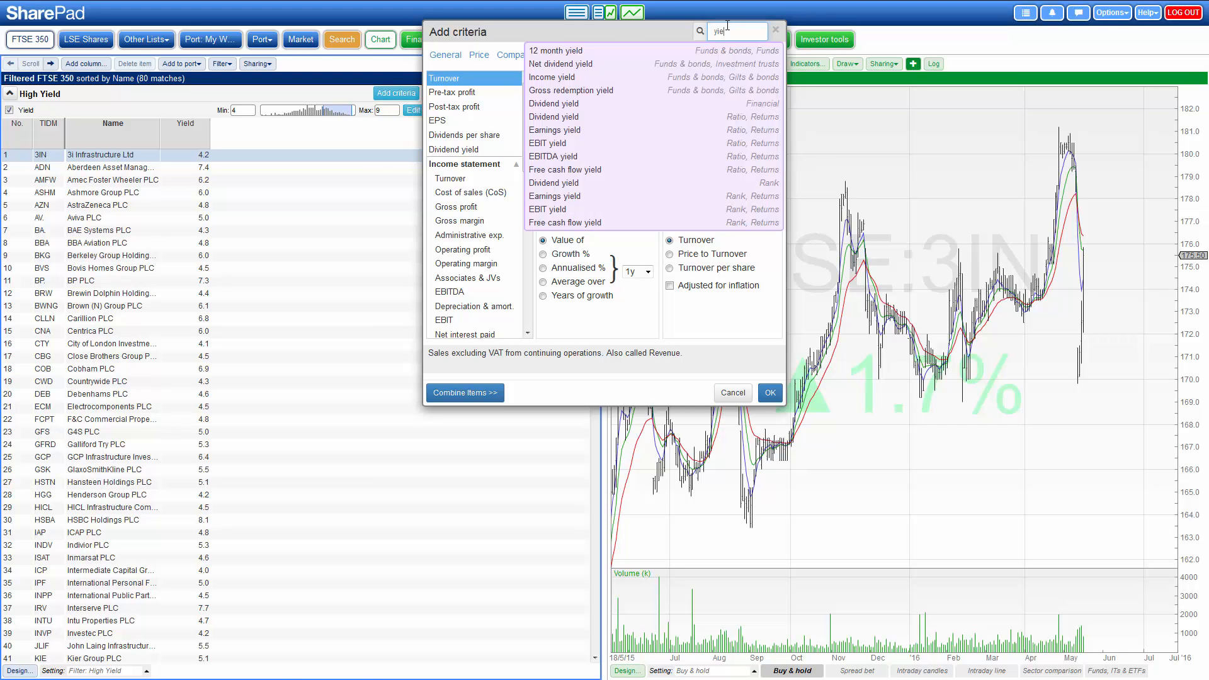
click(550, 104)
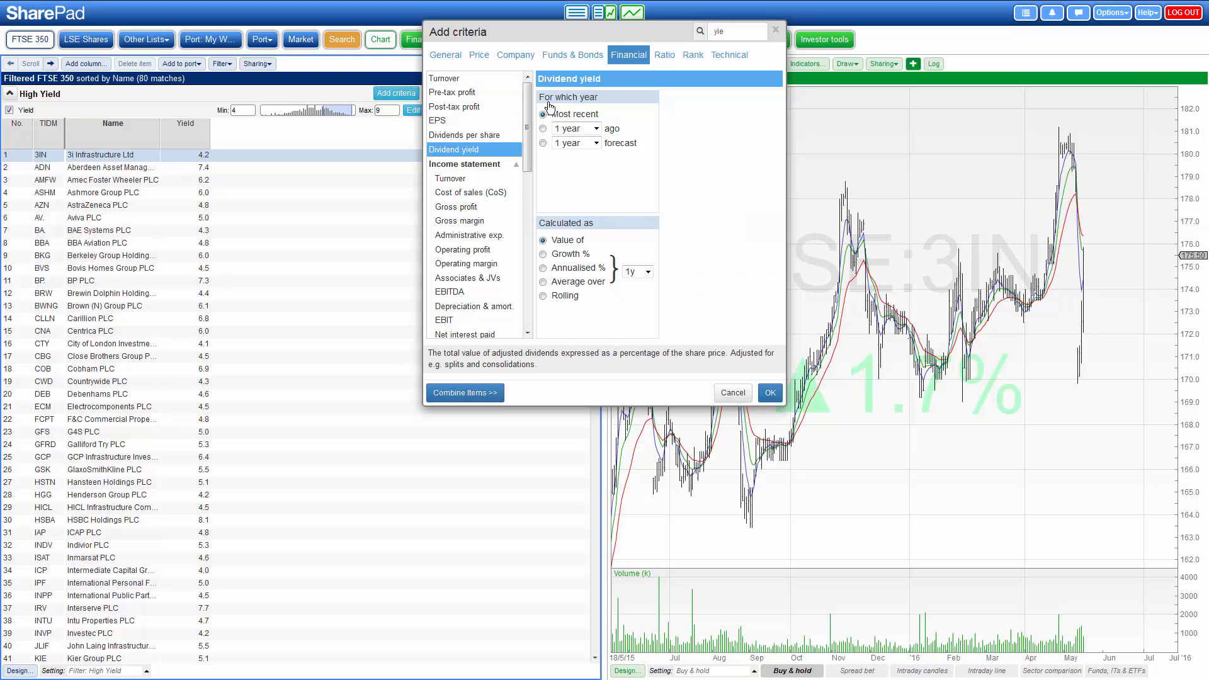
click(543, 143)
click(770, 392)
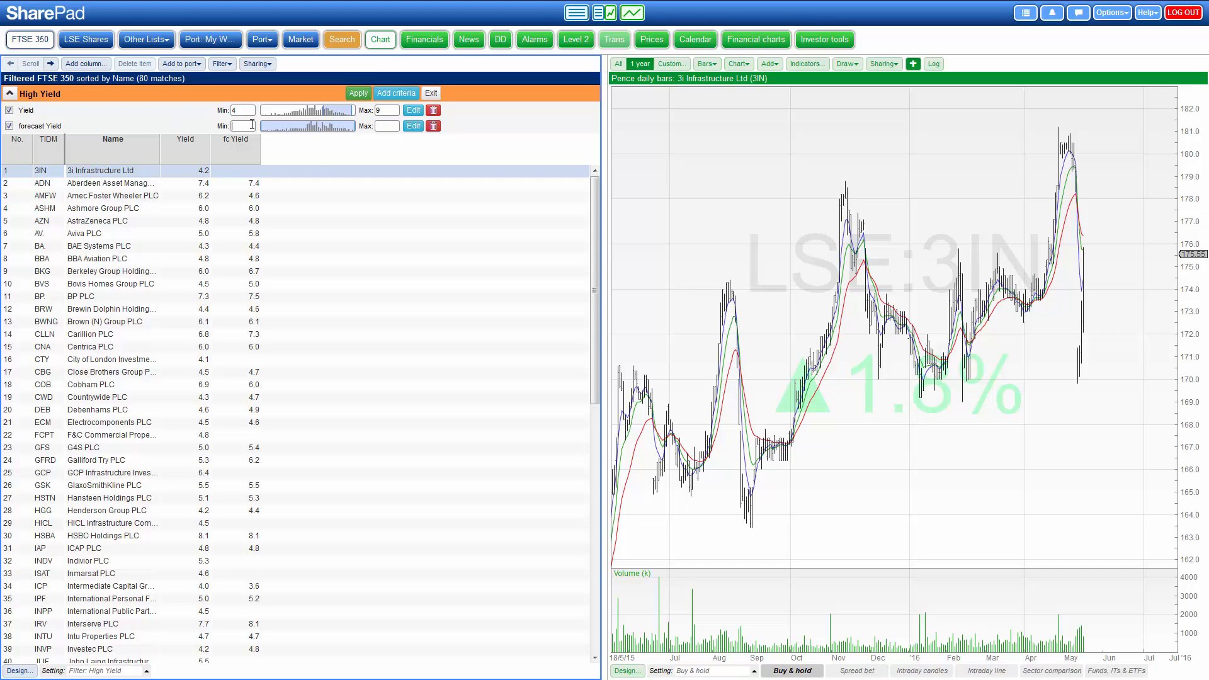
- Apply a forecast Yield range of 4 to 9 and select Bovis Homes Group PLC in the filtered list
text(4)
click(394, 126)
click(237, 125)
key(Tab)
click(359, 95)
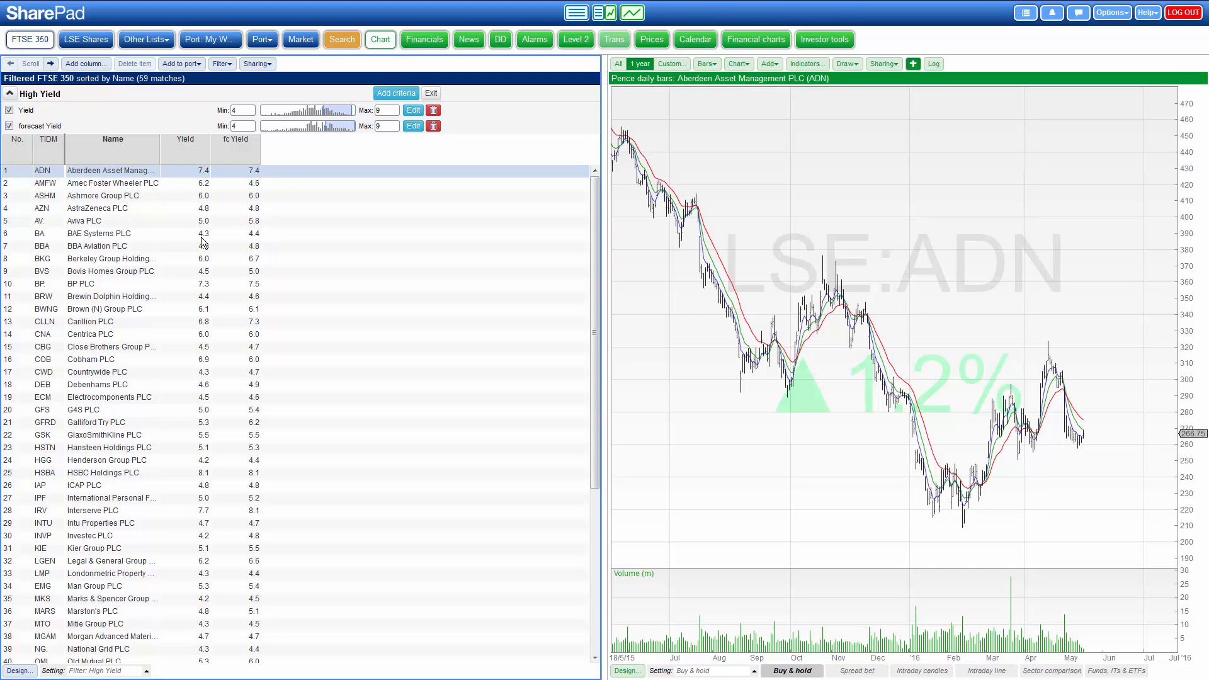
click(246, 274)
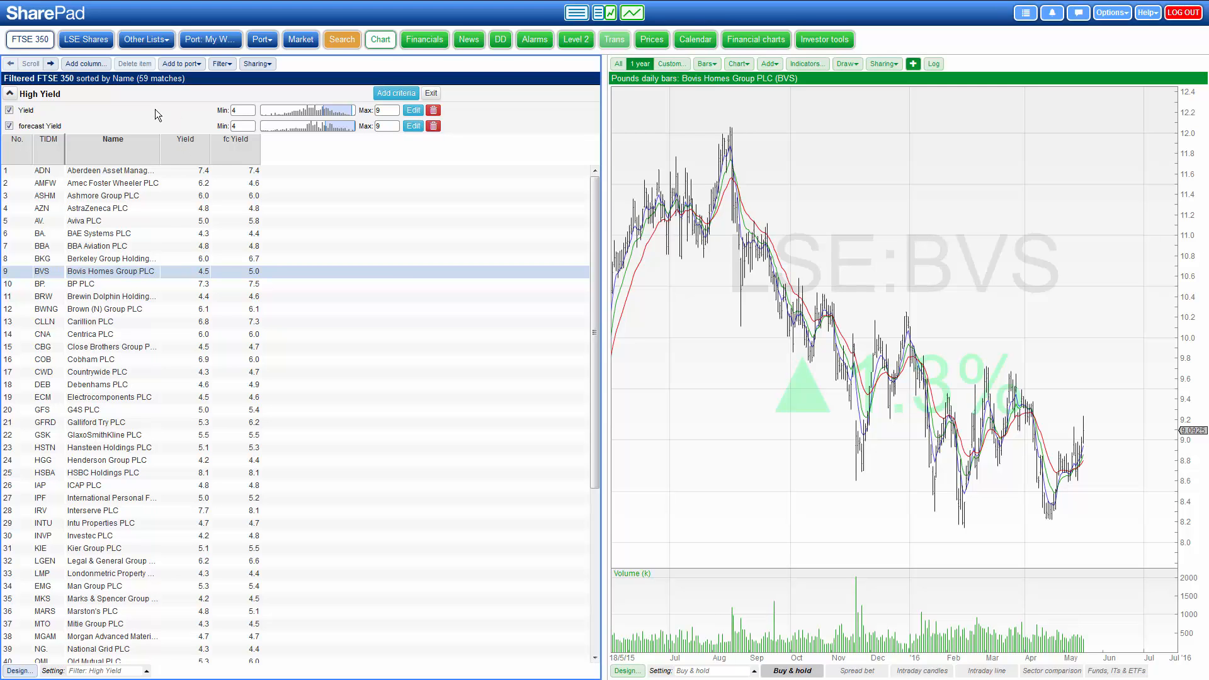
- Add a Total return since date criterion for 1 year ago as a percentage change, and apply it with a minimum of 10
click(396, 94)
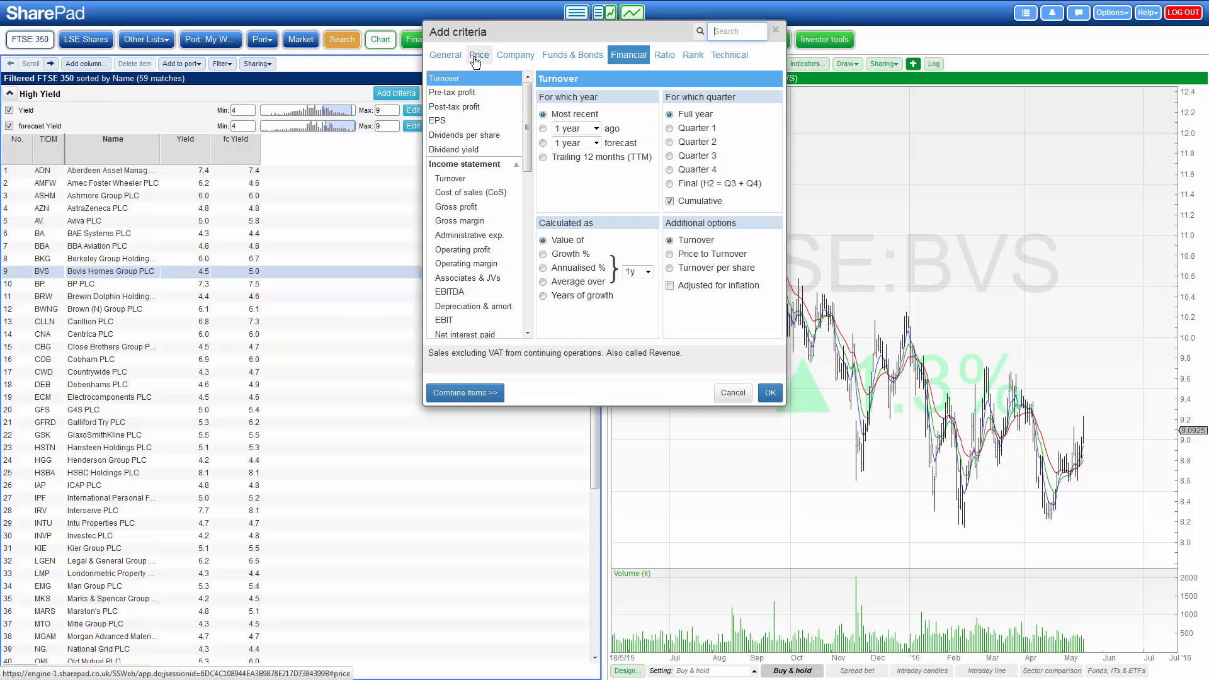
click(740, 24)
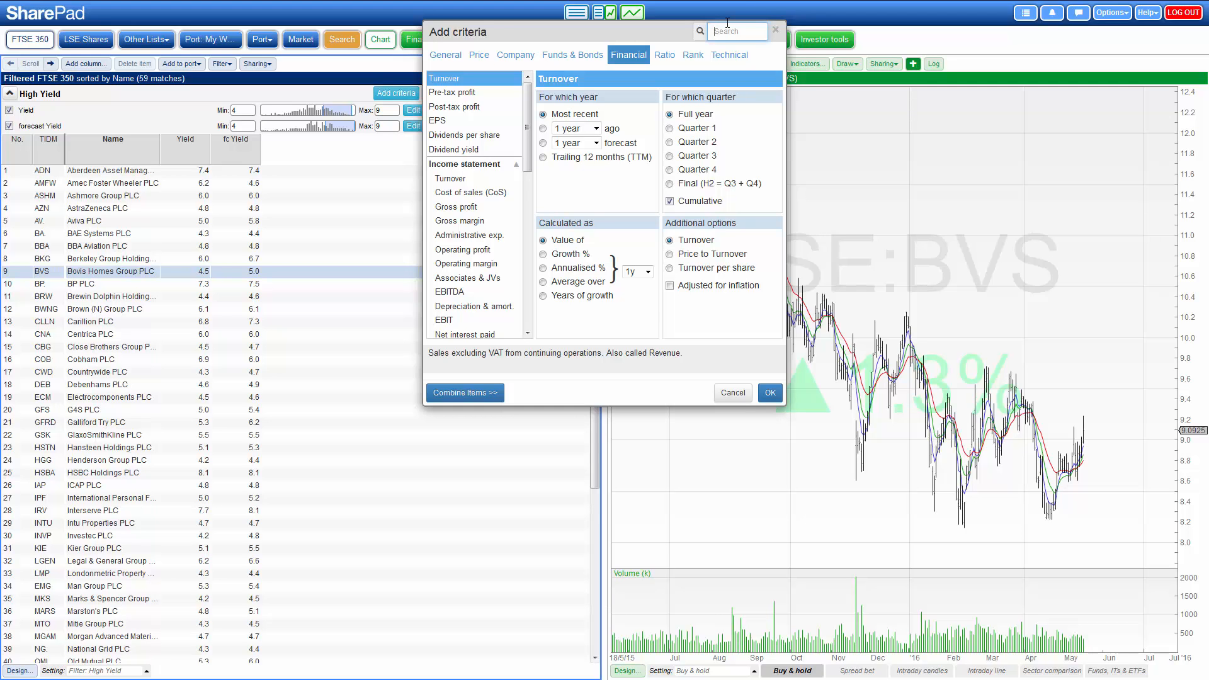
text(total)
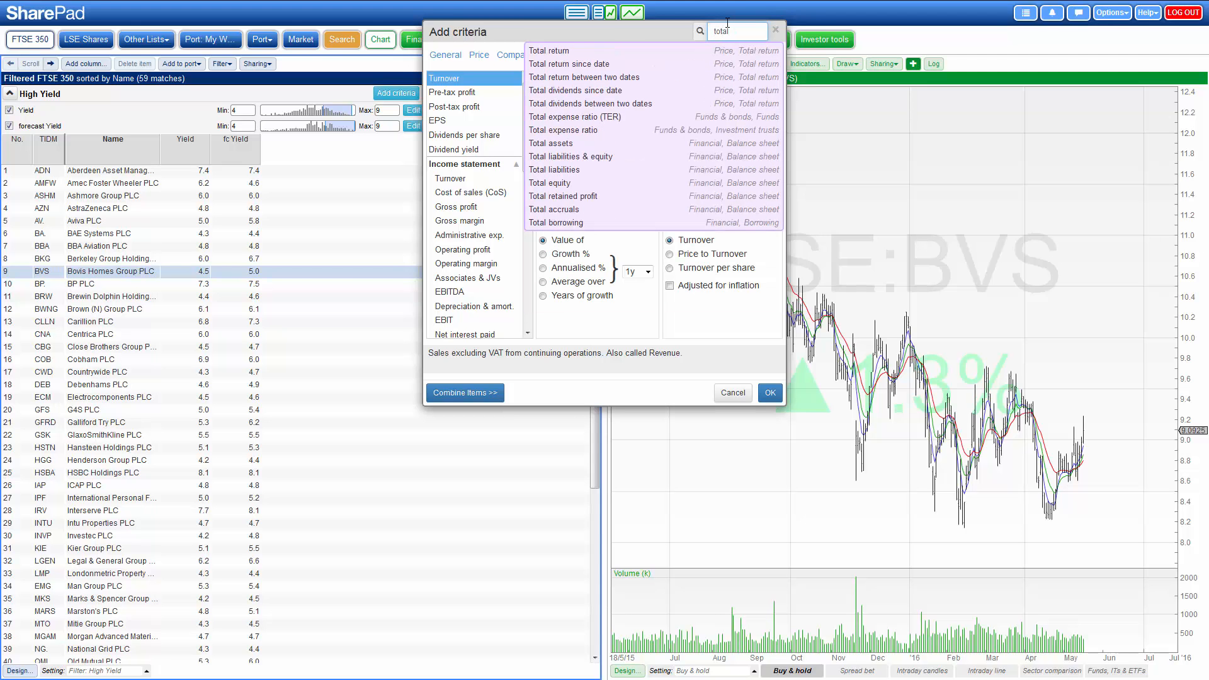
click(555, 54)
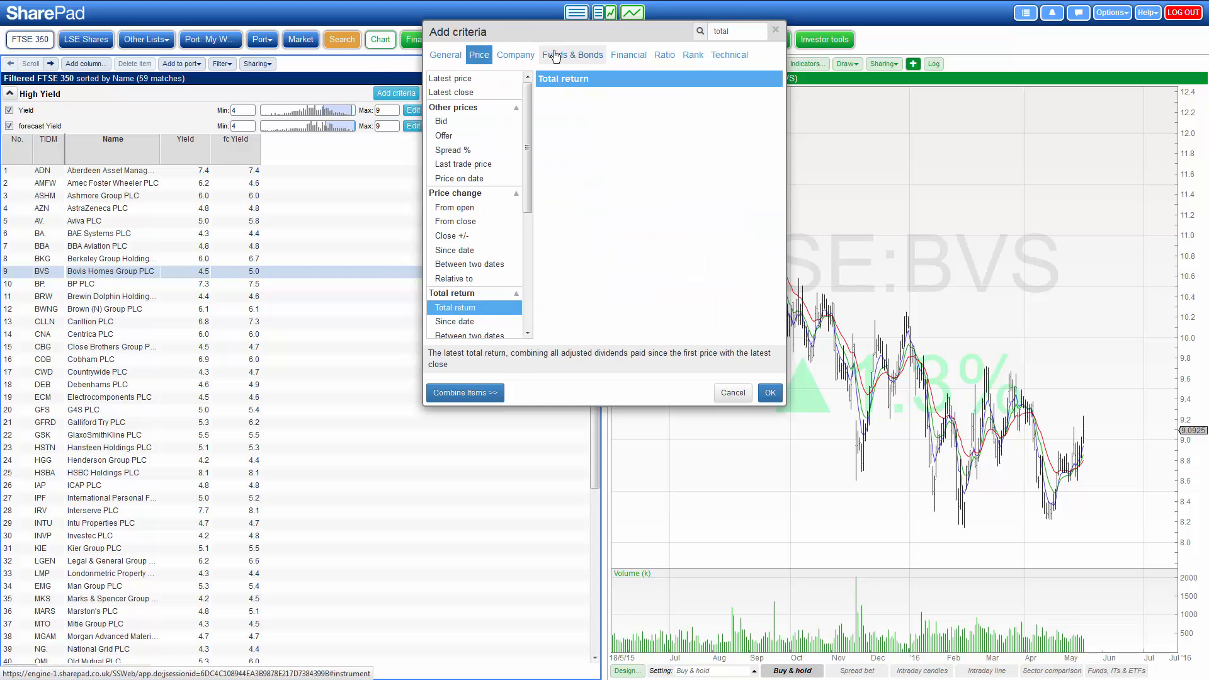
click(457, 322)
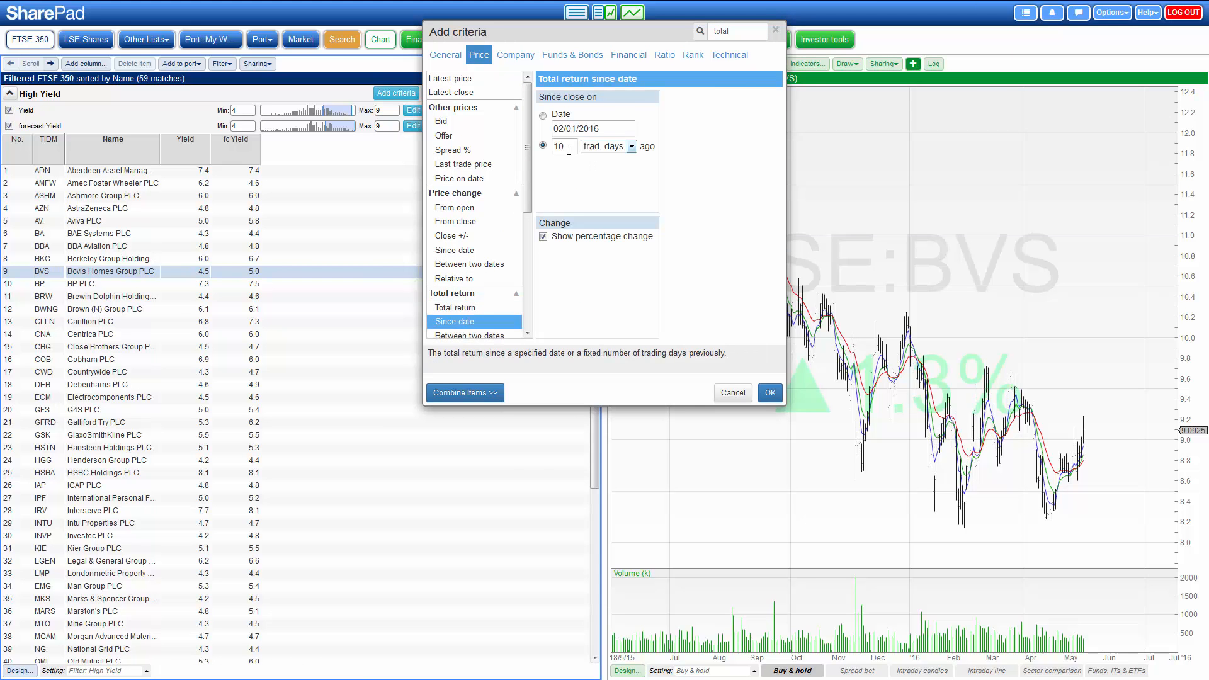
drag(573, 148, 520, 150)
text(1)
click(603, 142)
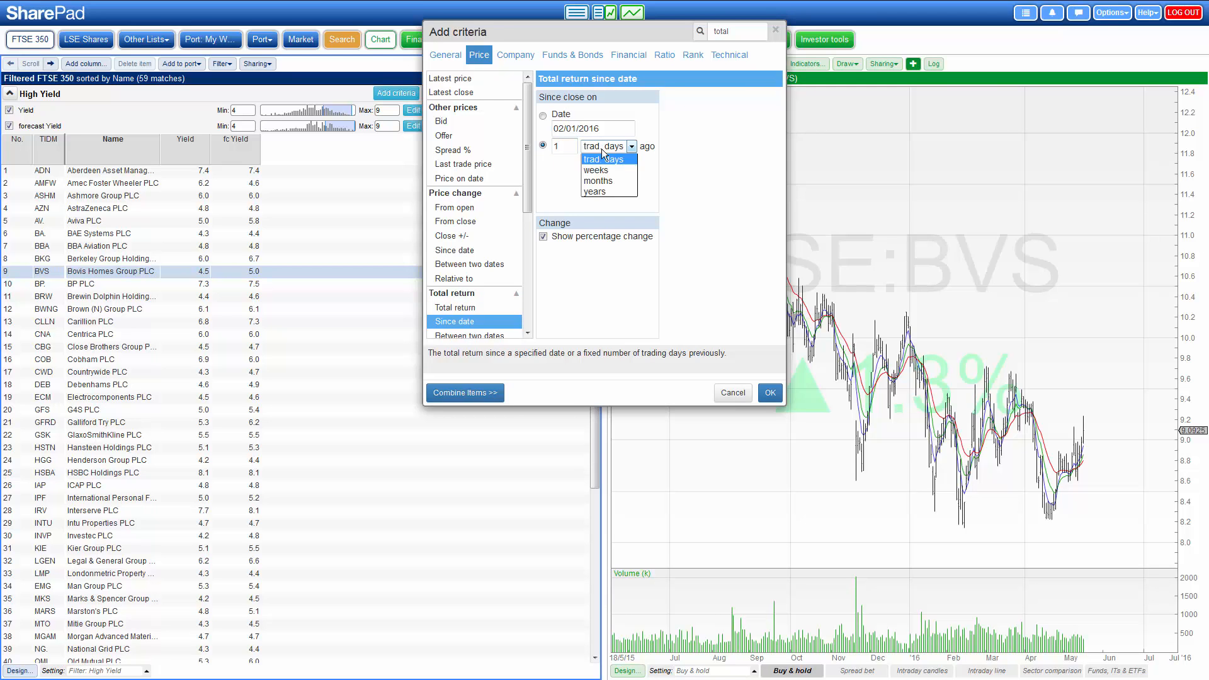
click(599, 192)
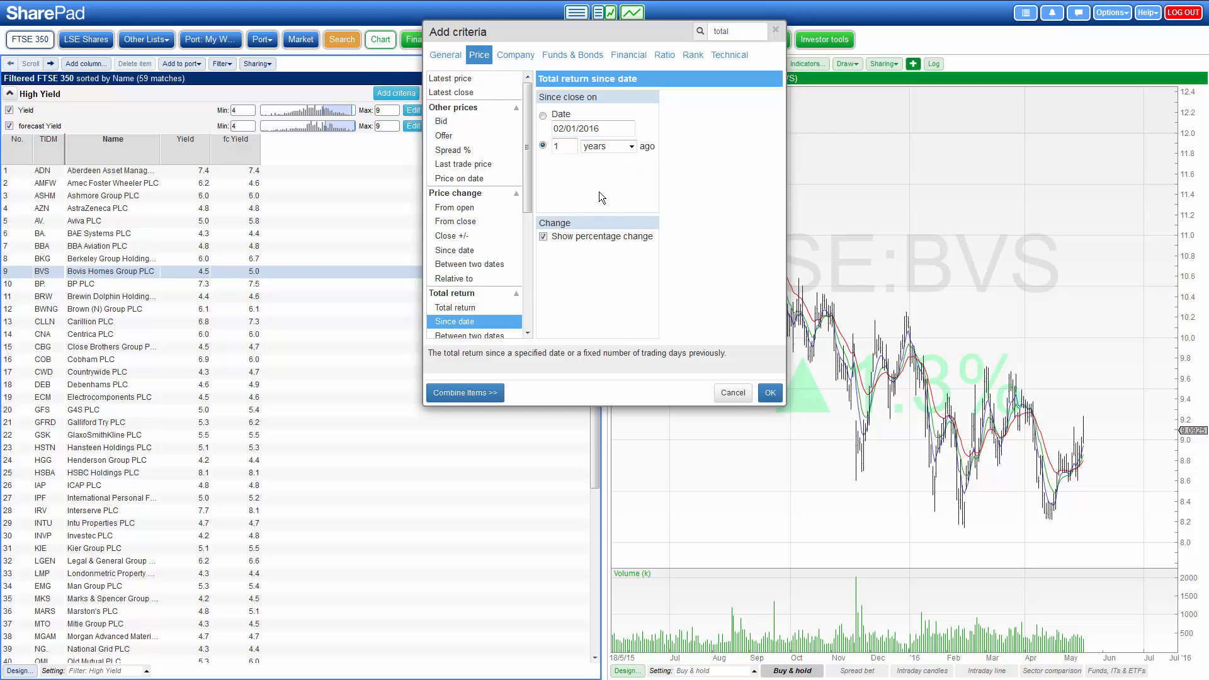
click(771, 393)
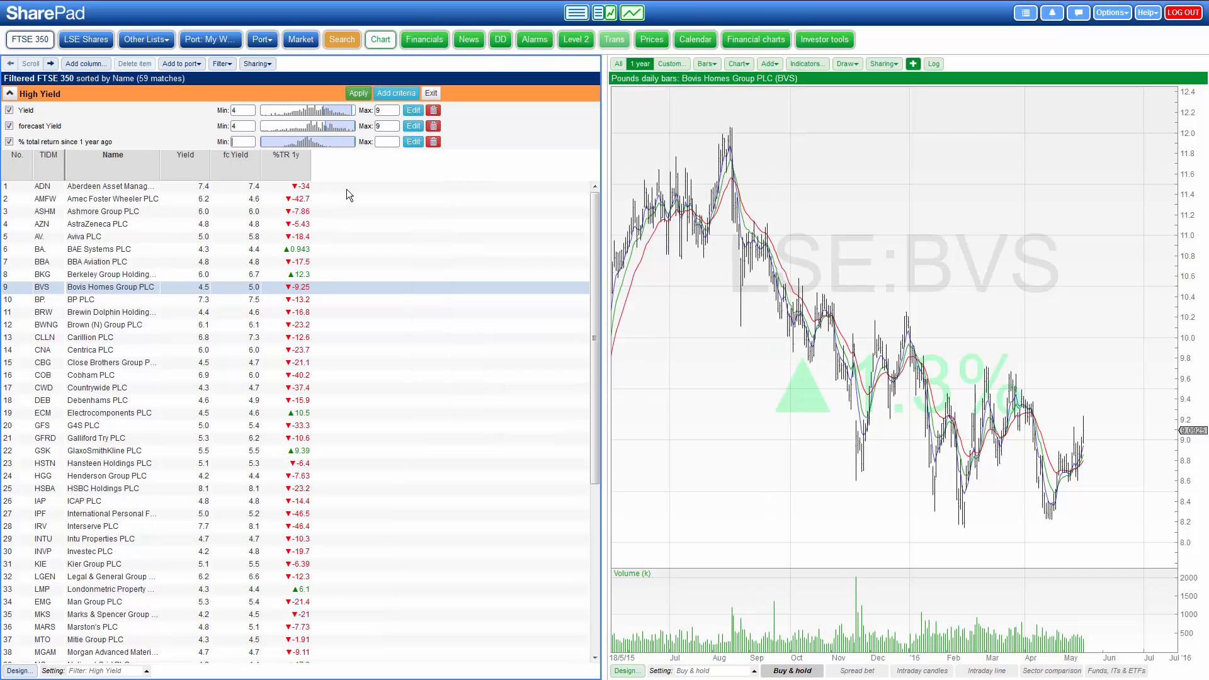
text(10)
click(358, 93)
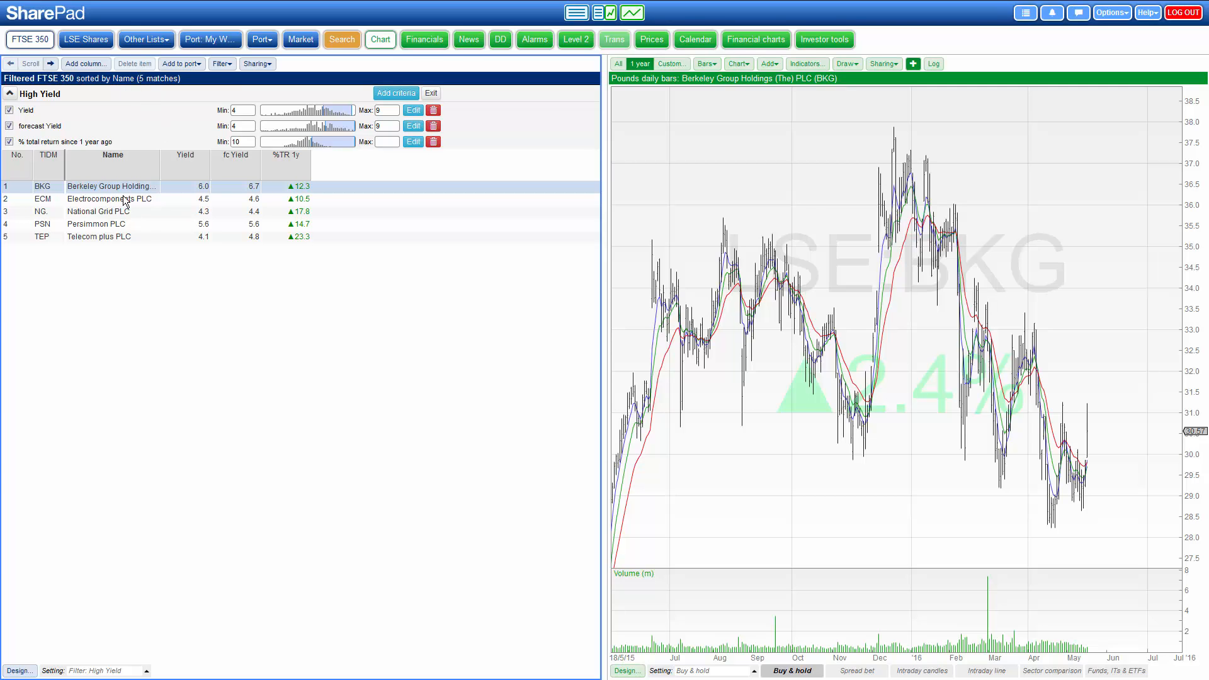
- Try the filter with the Yield criterion switched off, and reapply it with that criterion switched back on
click(9, 112)
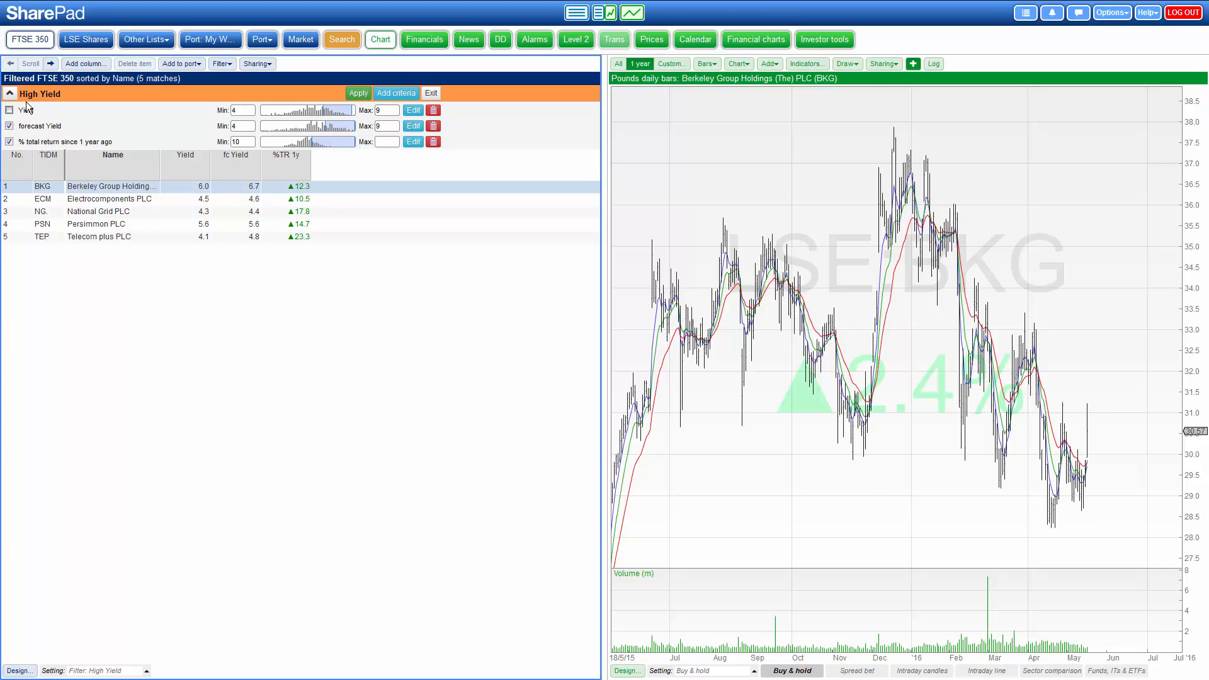
click(359, 94)
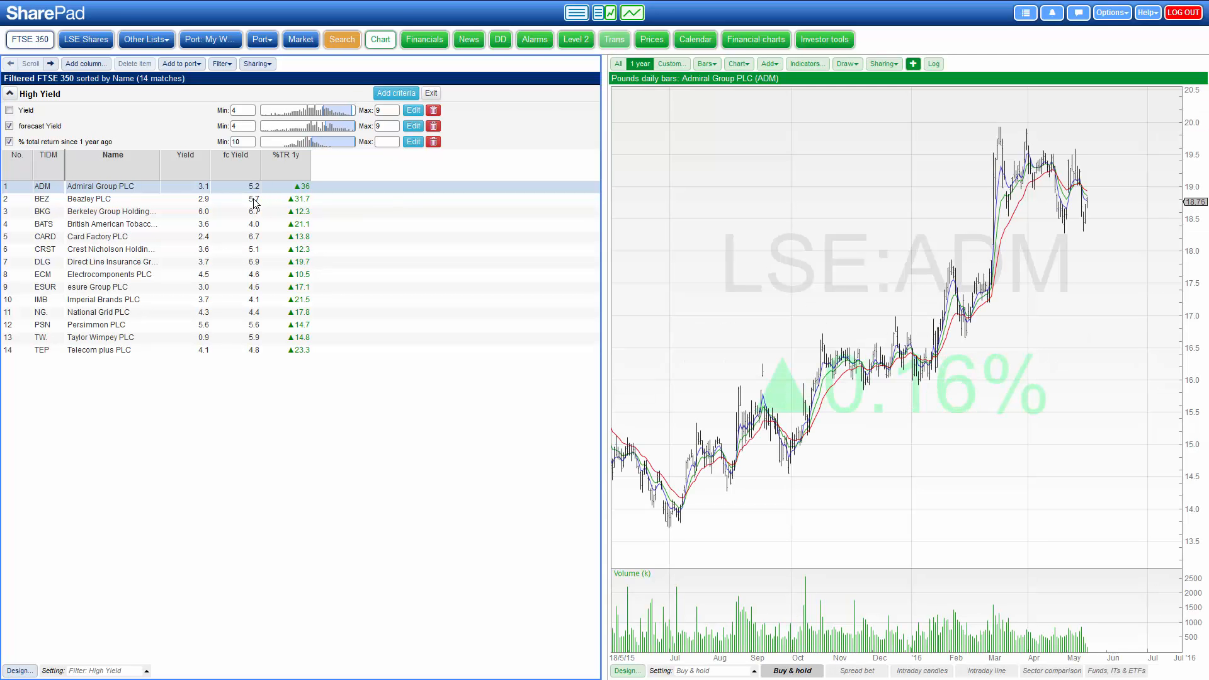
click(10, 111)
click(357, 94)
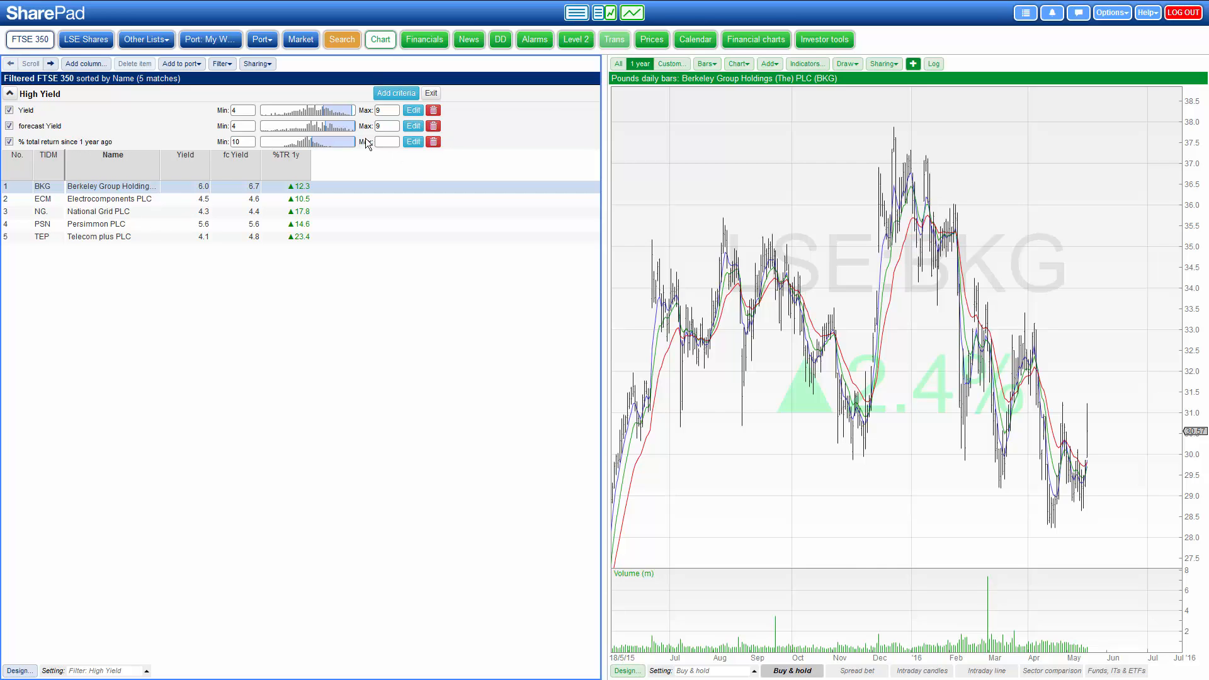
- Edit the % total return criterion so it measures the return since 18 months ago
click(414, 142)
click(569, 148)
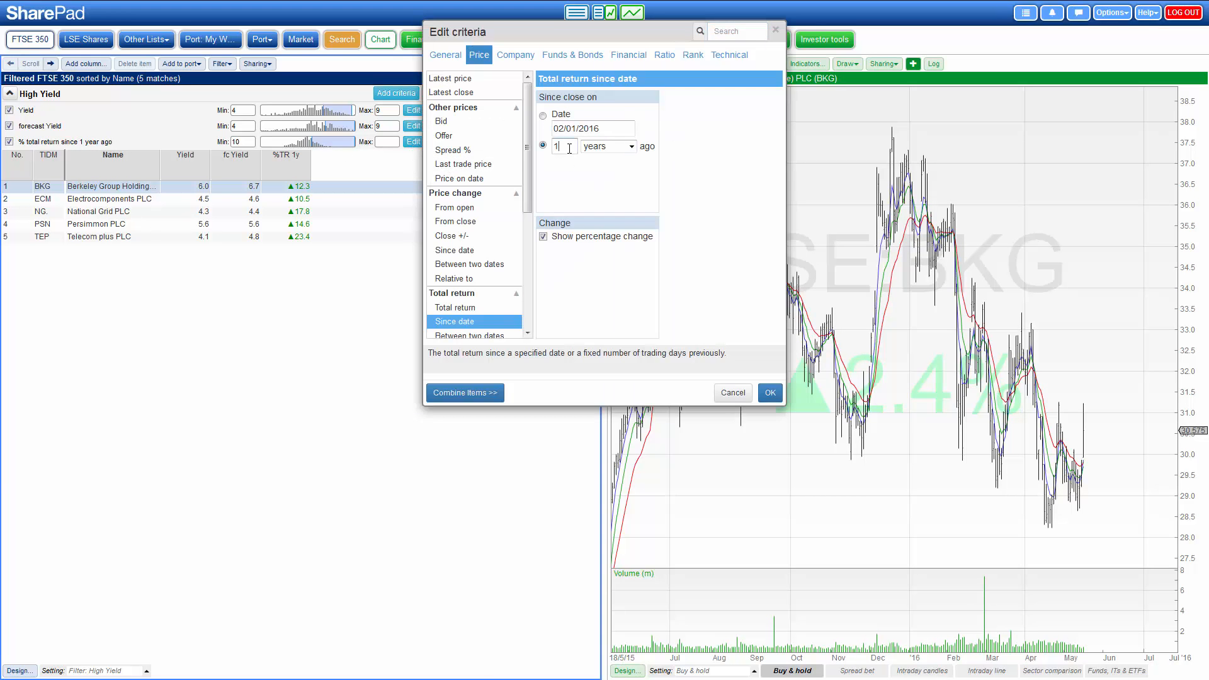
text(8)
click(608, 146)
click(598, 181)
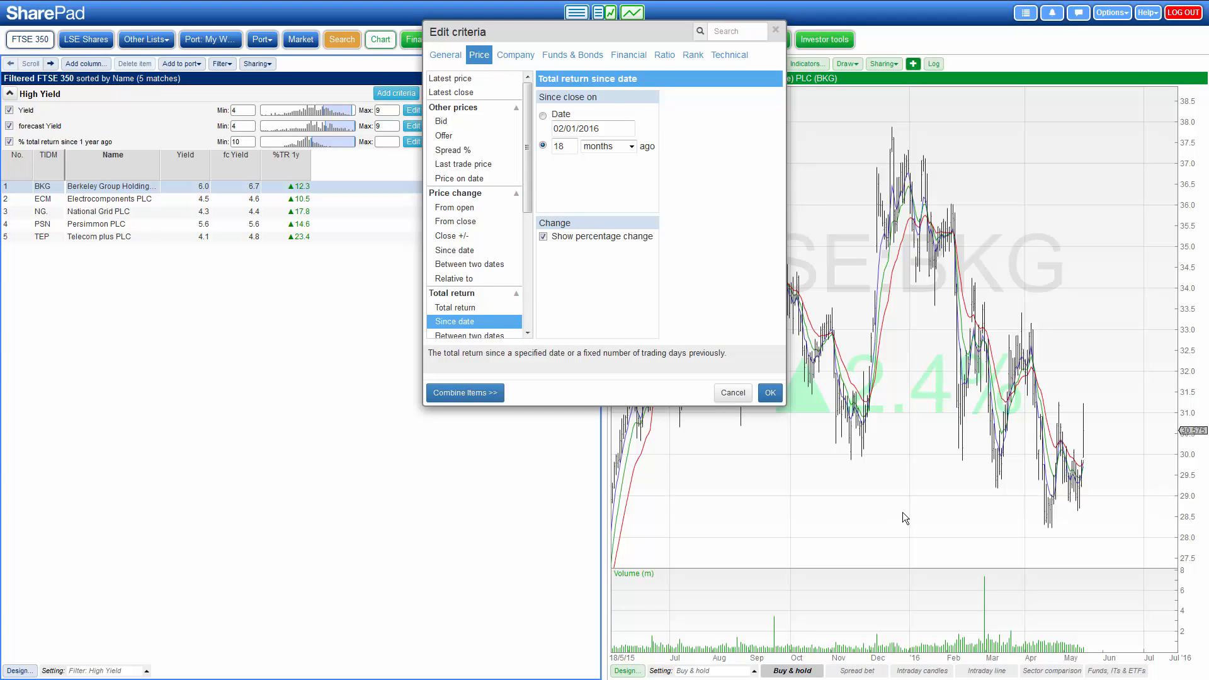
click(775, 397)
- Enter a minimum of 10 for the 18-month total return and apply the High Yield filter
click(245, 143)
text(10)
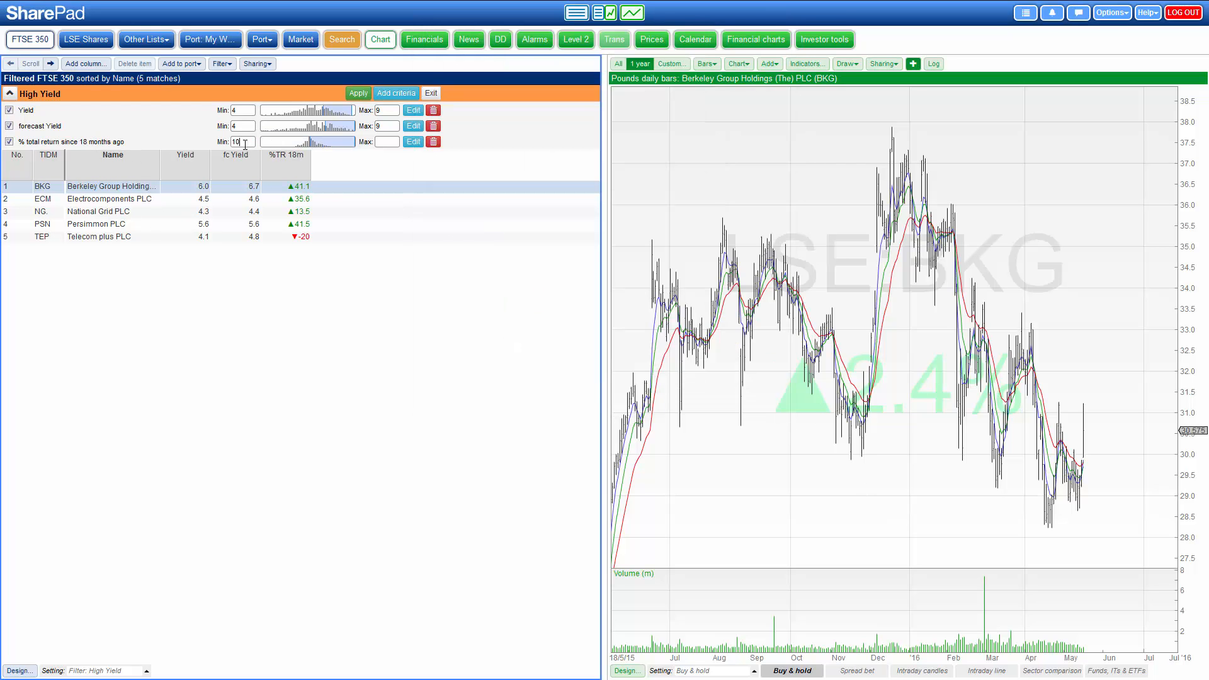
click(354, 94)
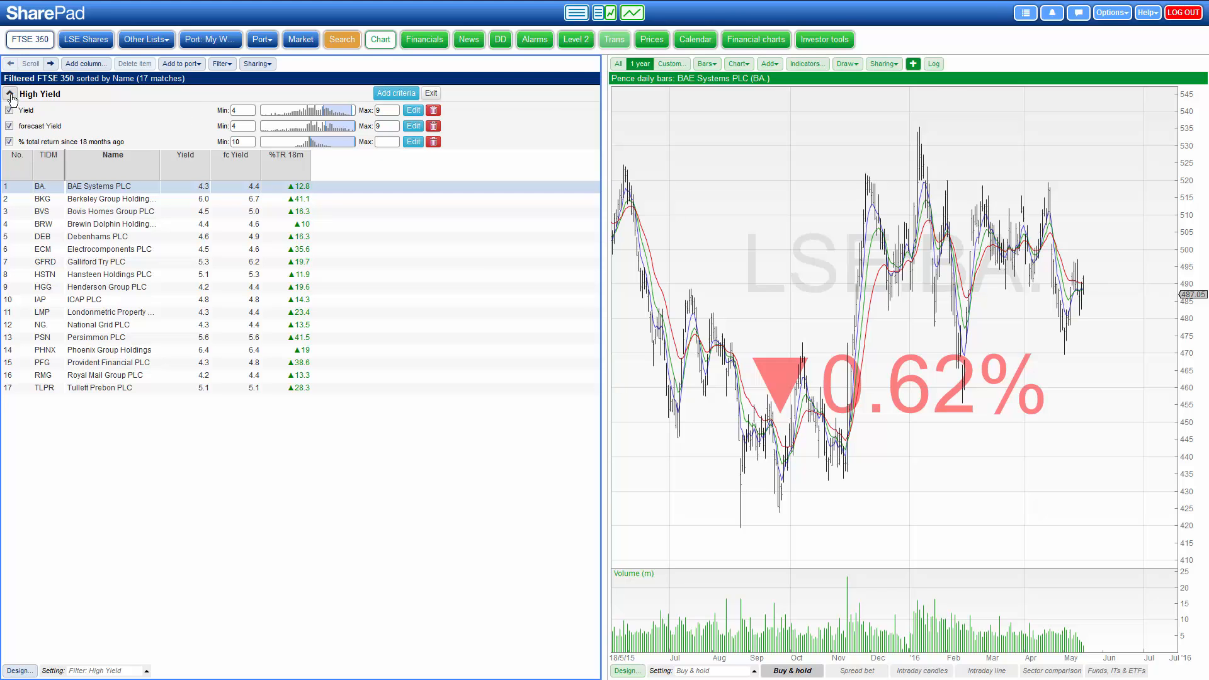
- Run the High Yield filter on the LSE Shares list, look through the matches, and collapse the criteria area
click(83, 42)
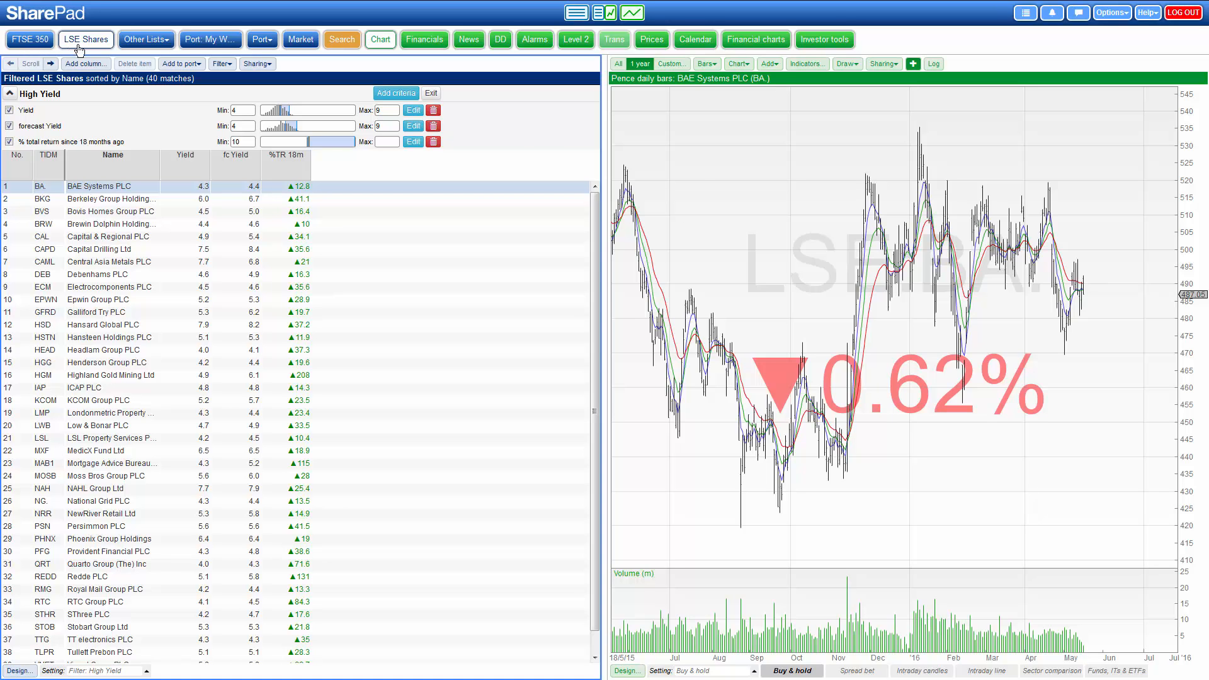
drag(593, 220, 594, 325)
drag(590, 245, 592, 273)
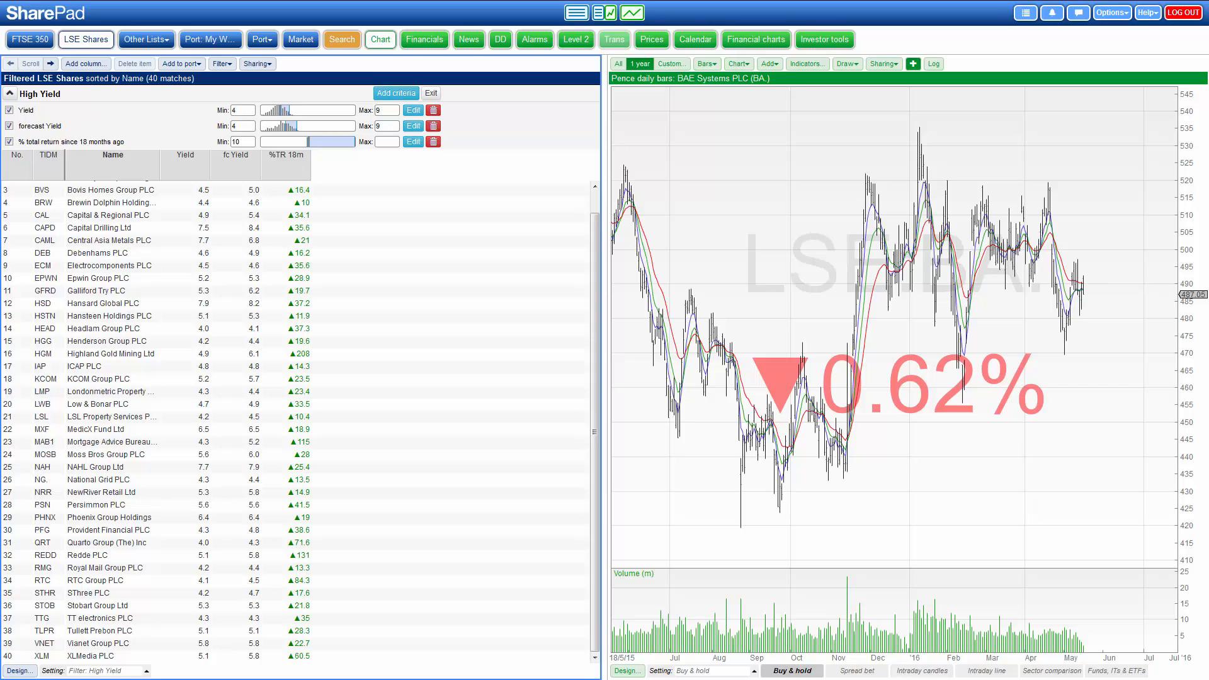
click(9, 96)
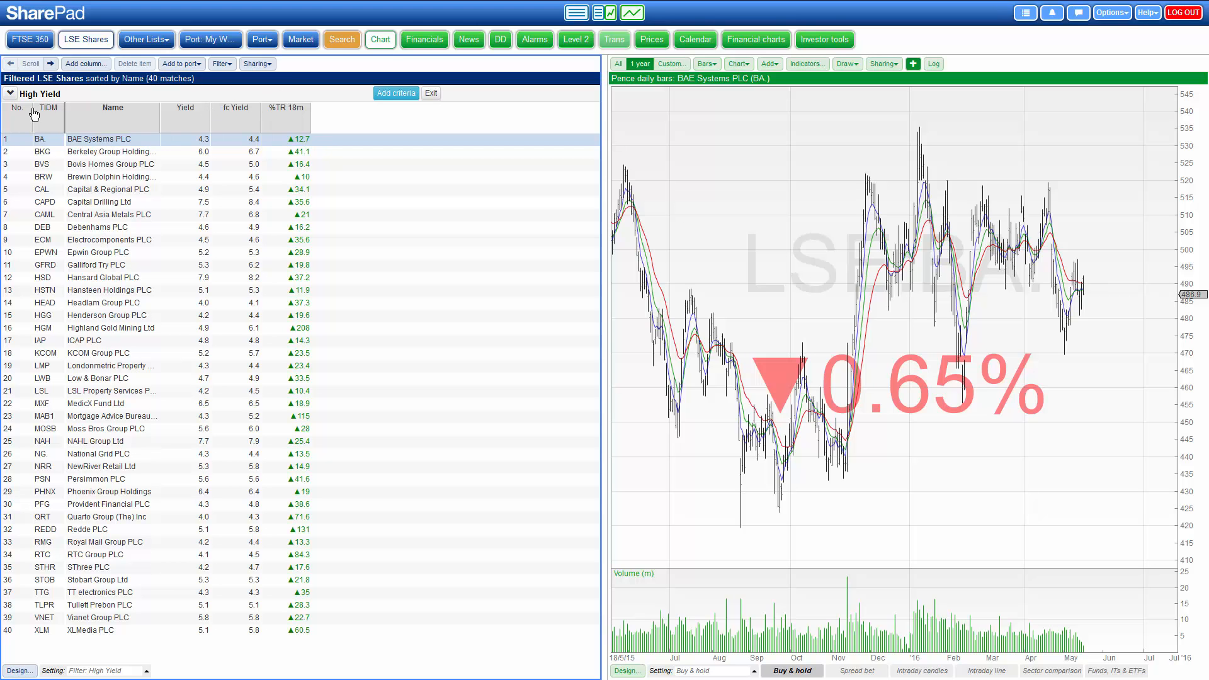
click(10, 94)
click(10, 94)
- Exit the High Yield filter and show the chart for 32Red PLC from the full LSE Shares list
click(432, 96)
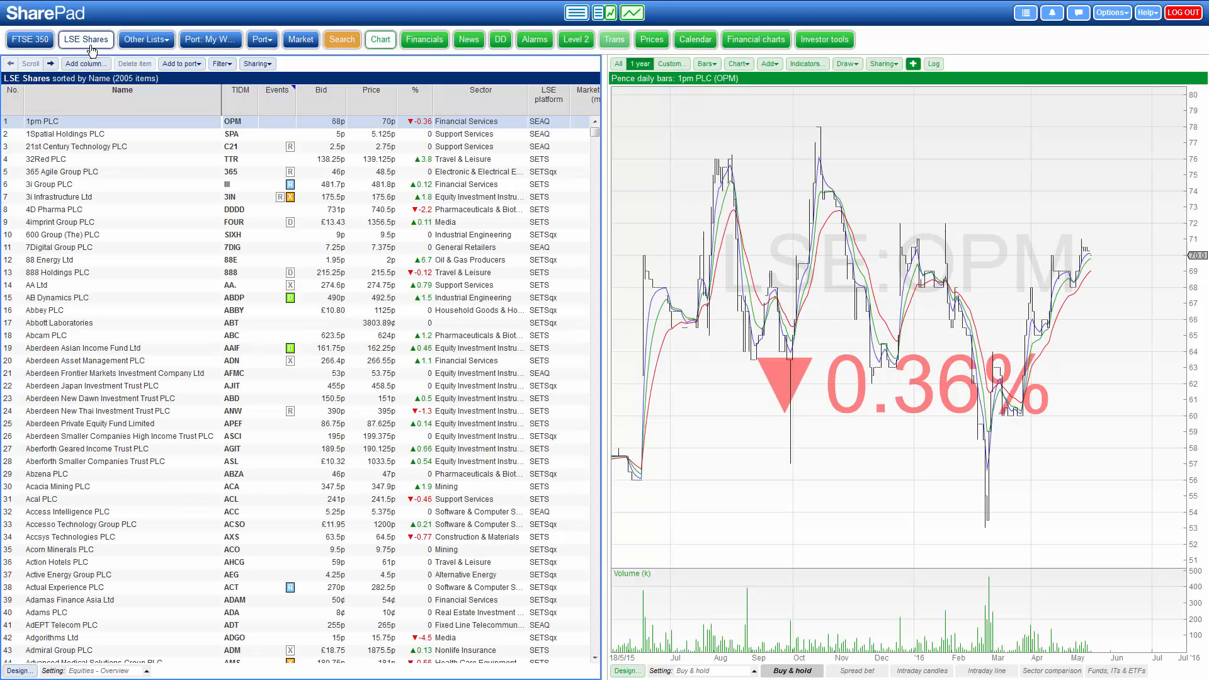
click(202, 172)
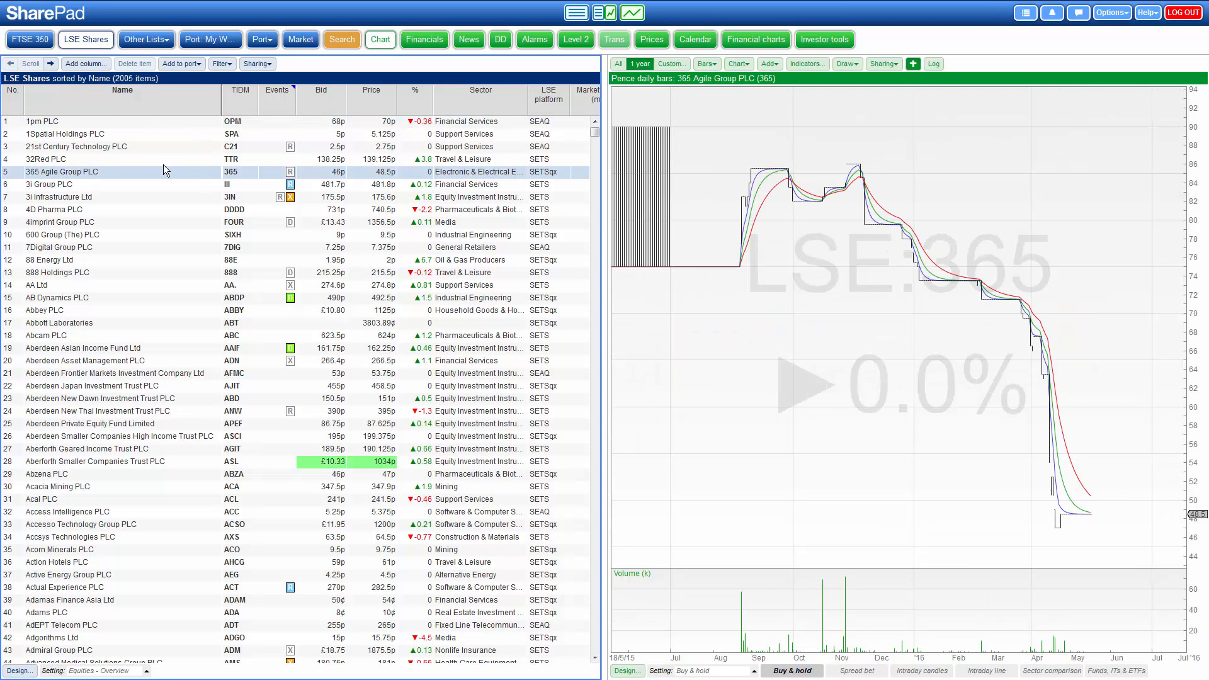
click(158, 160)
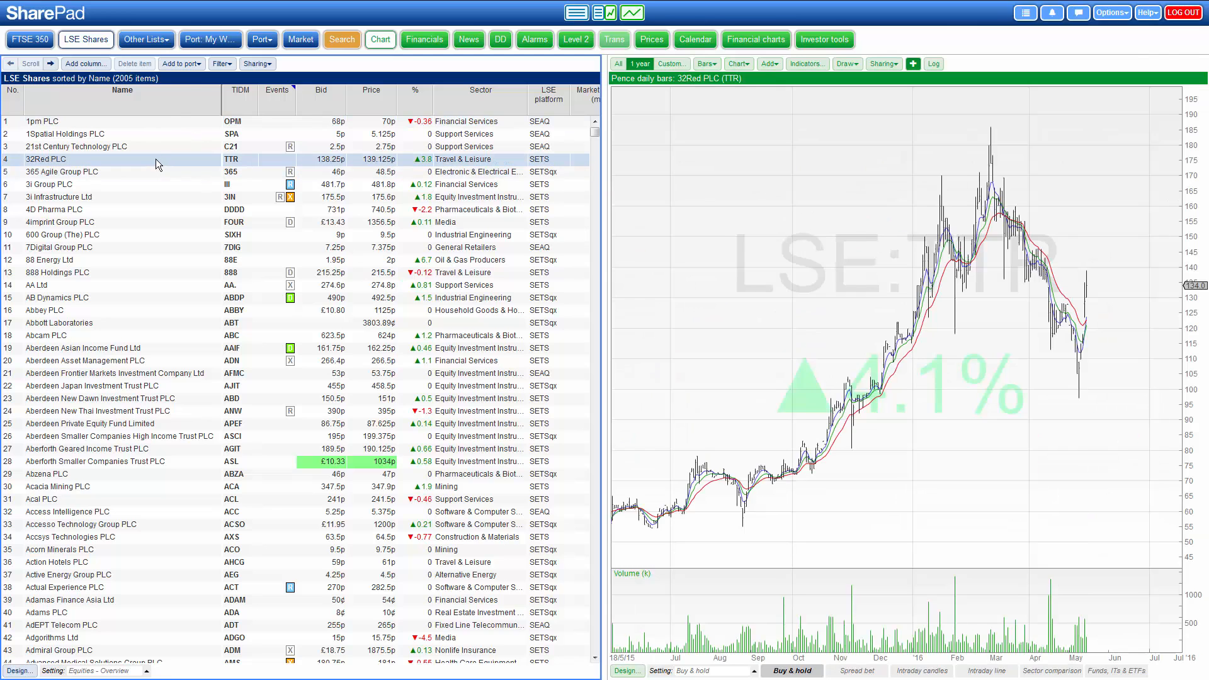
- Apply the saved High Yield filter to the LSE Shares list, and expand its criteria briefly before collapsing them again
click(224, 64)
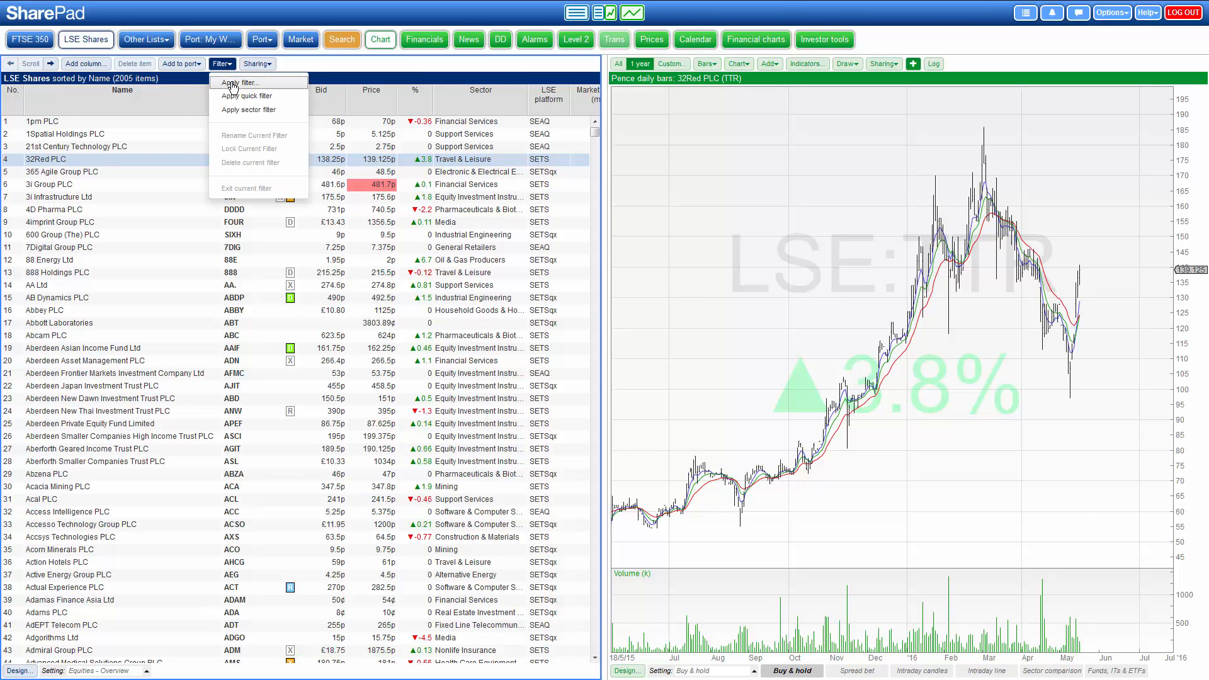
click(232, 84)
click(451, 105)
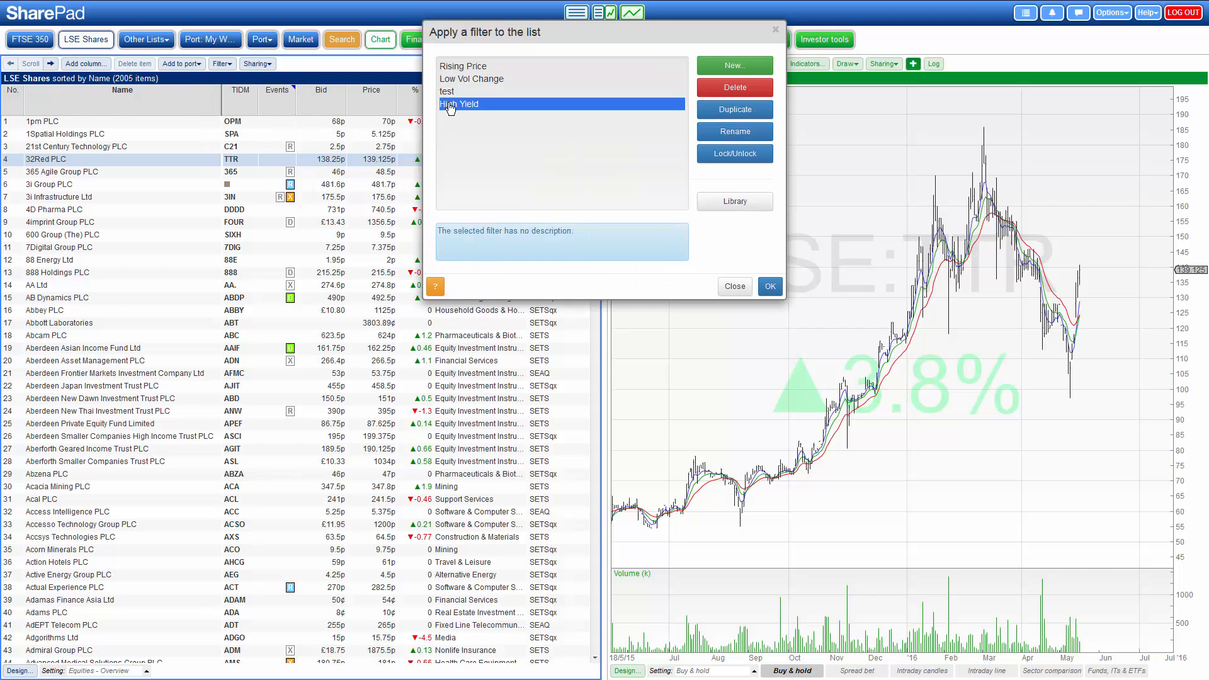
click(771, 286)
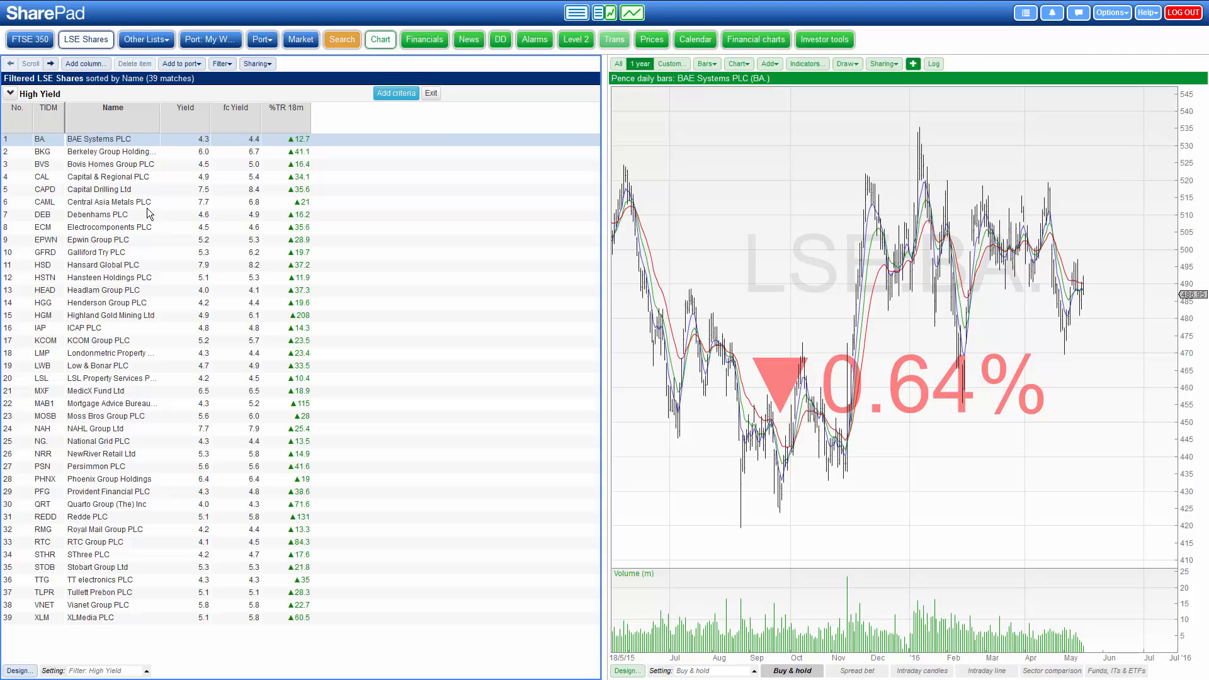
click(10, 95)
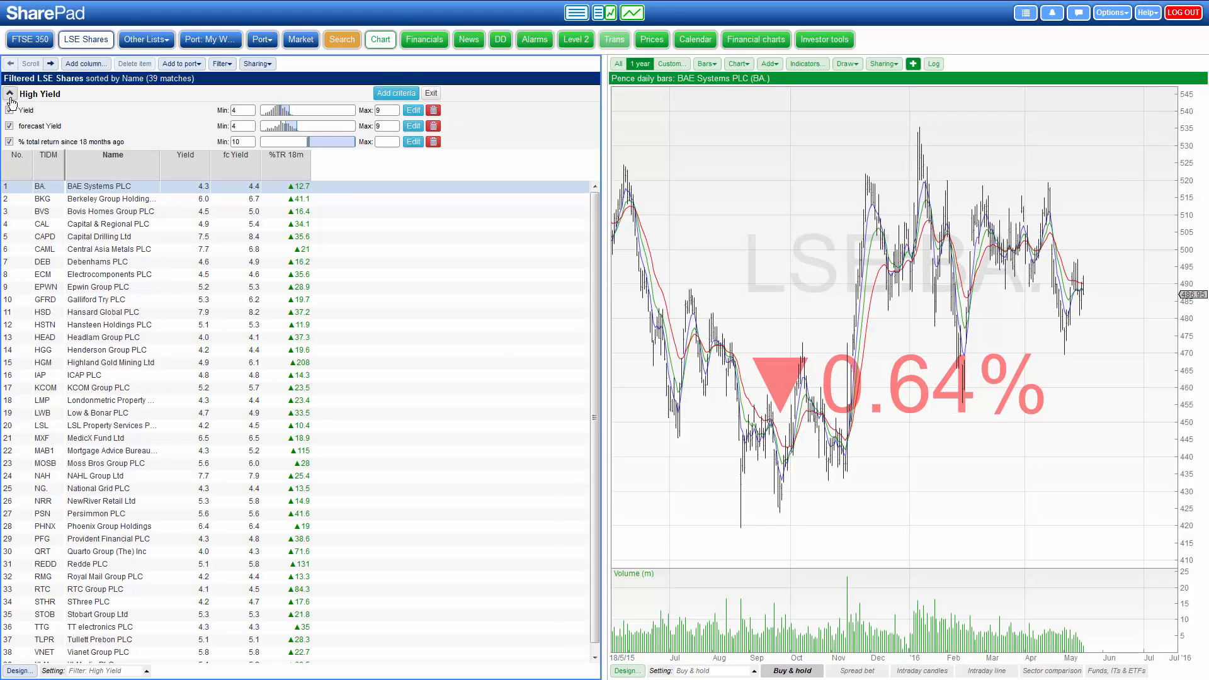
click(9, 94)
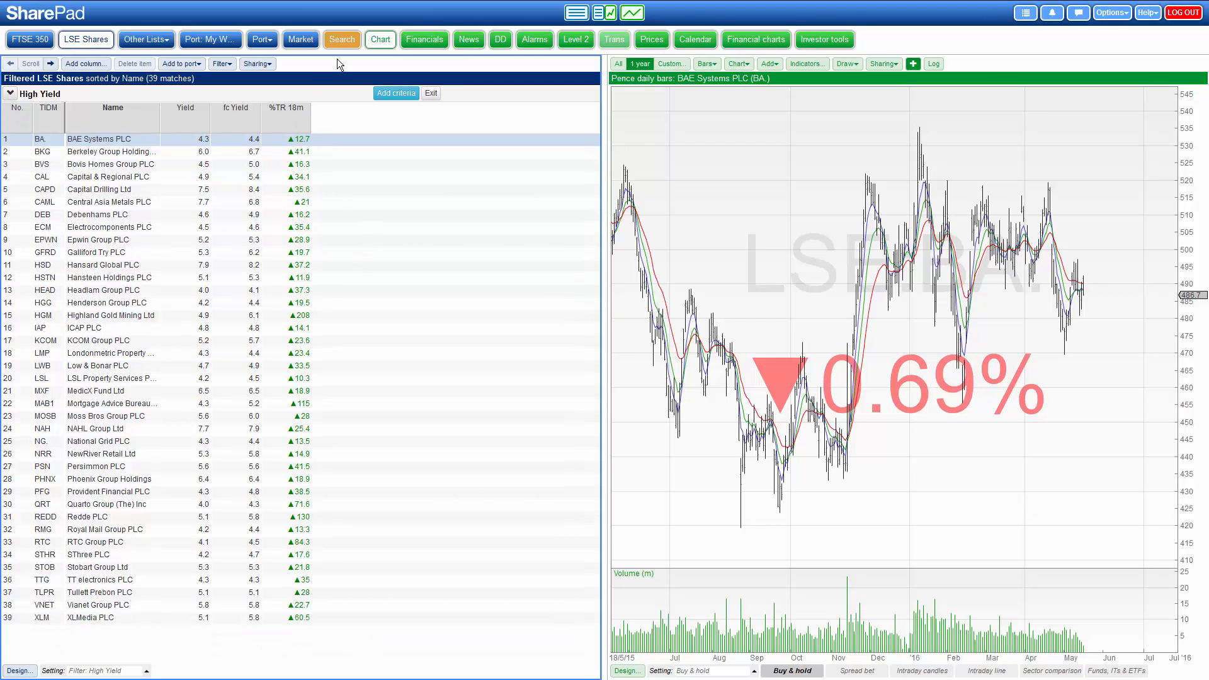
- Exit the High Yield filter and start a quick filter on the LSE Shares list
click(431, 93)
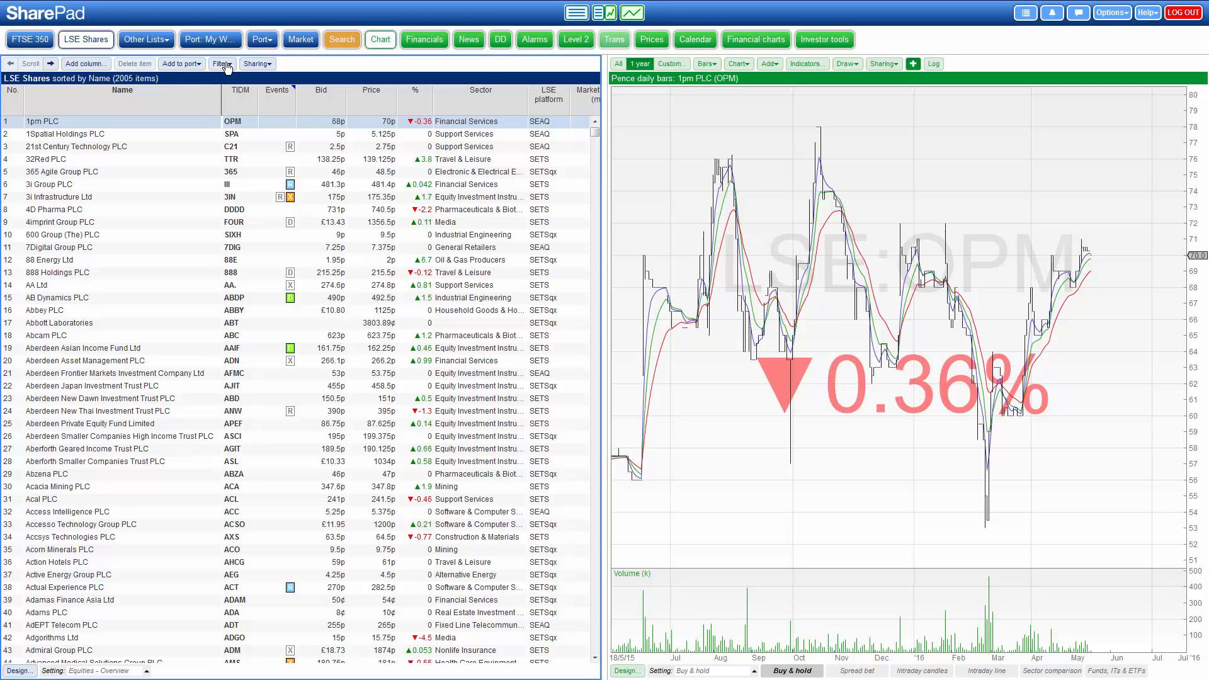
click(221, 64)
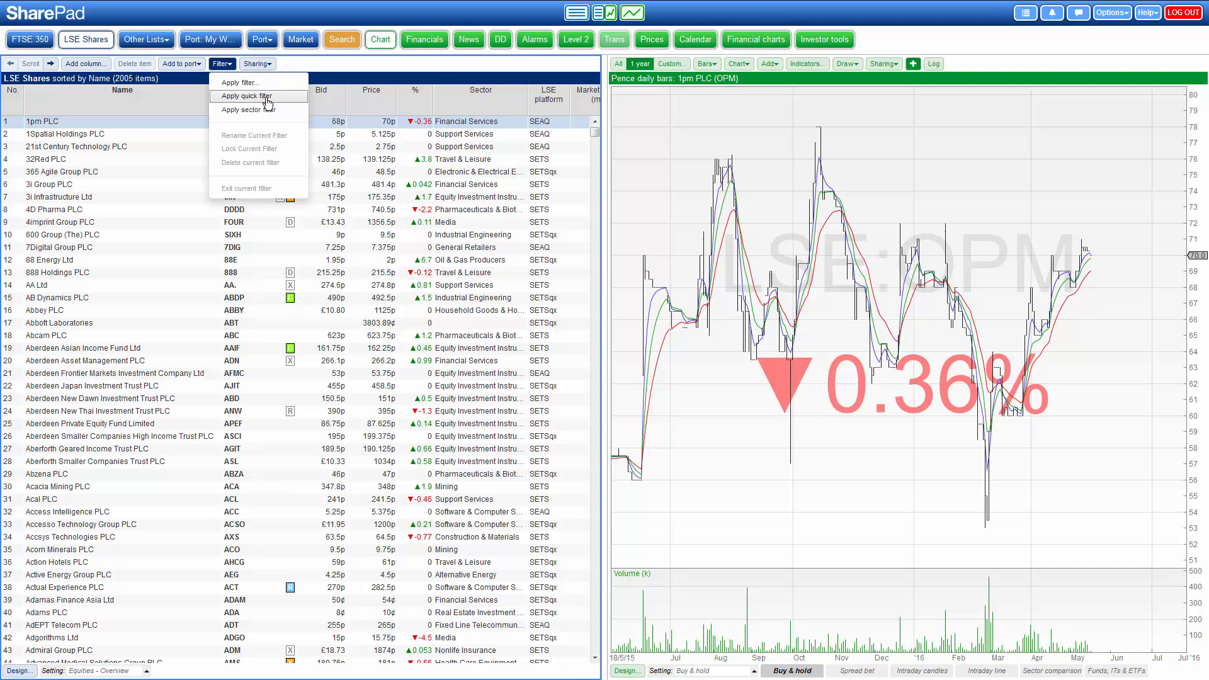
click(268, 98)
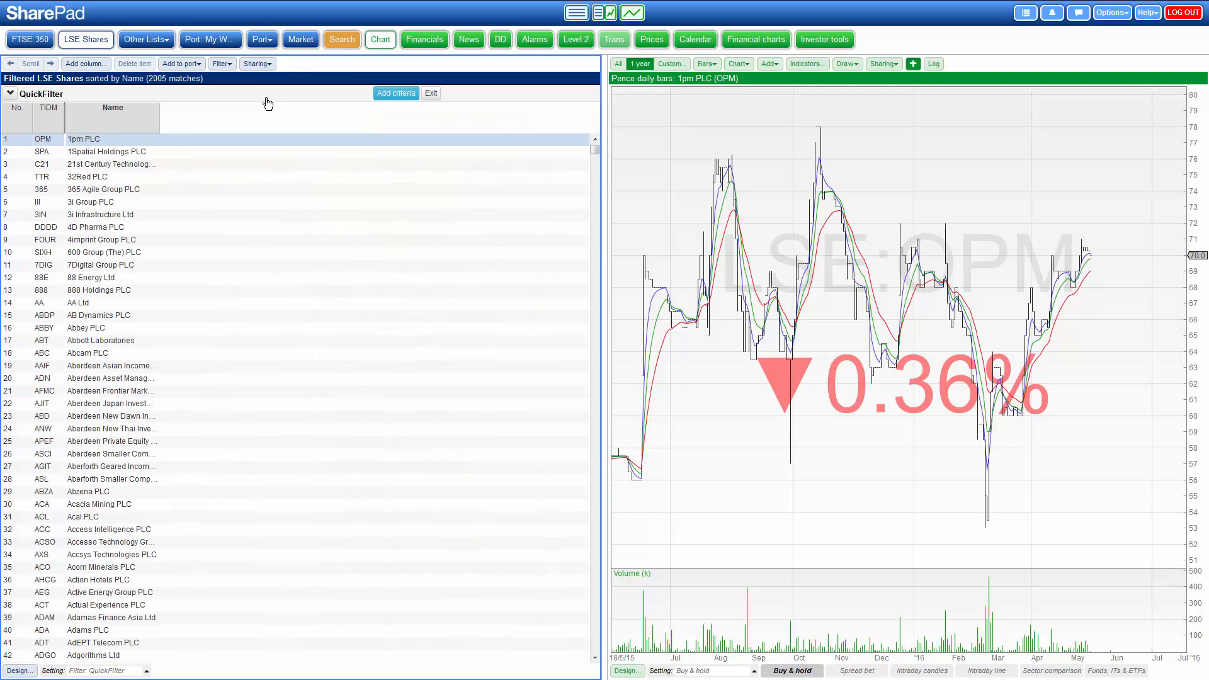
- Search the criteria for "capitali" and add the Market capitalisation ratio, most recent value in price currency, to the quick filter
click(394, 95)
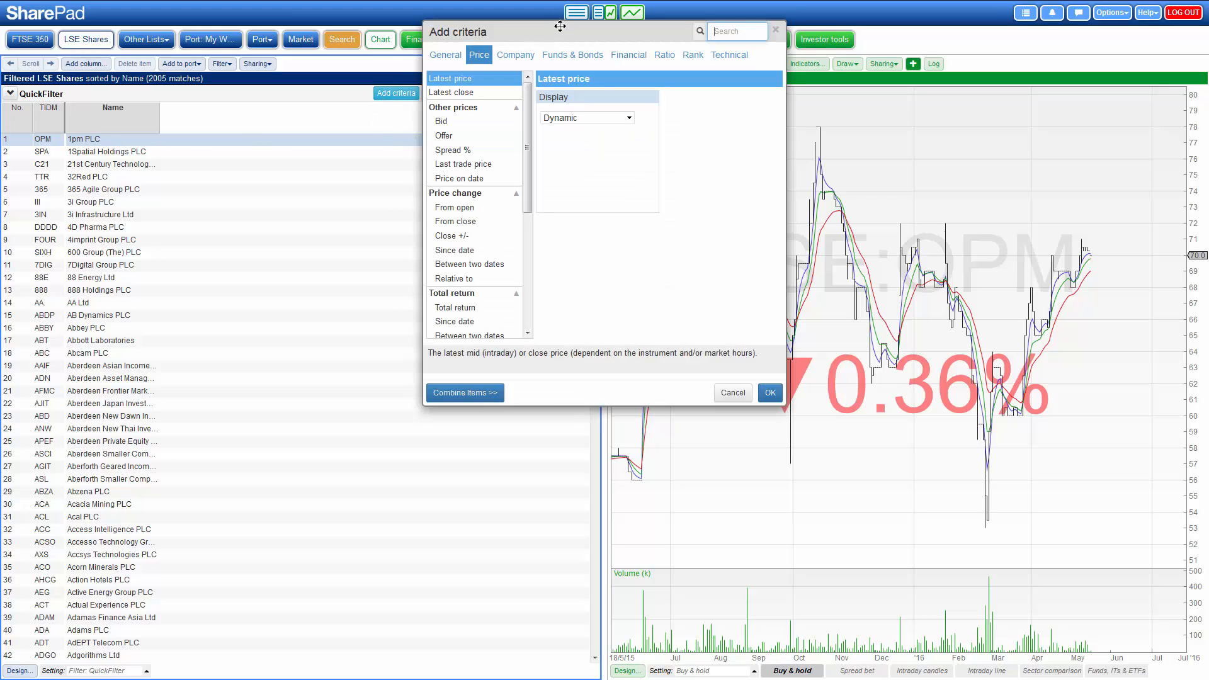
drag(559, 28, 512, 69)
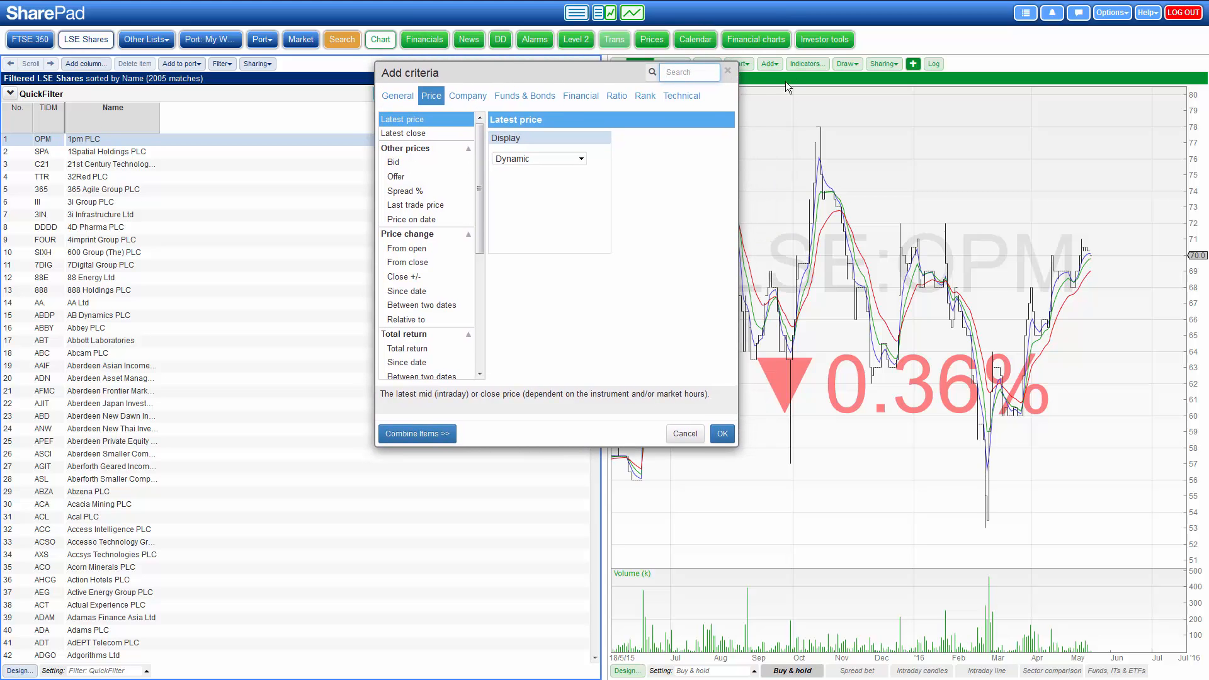
click(695, 77)
text(ca)
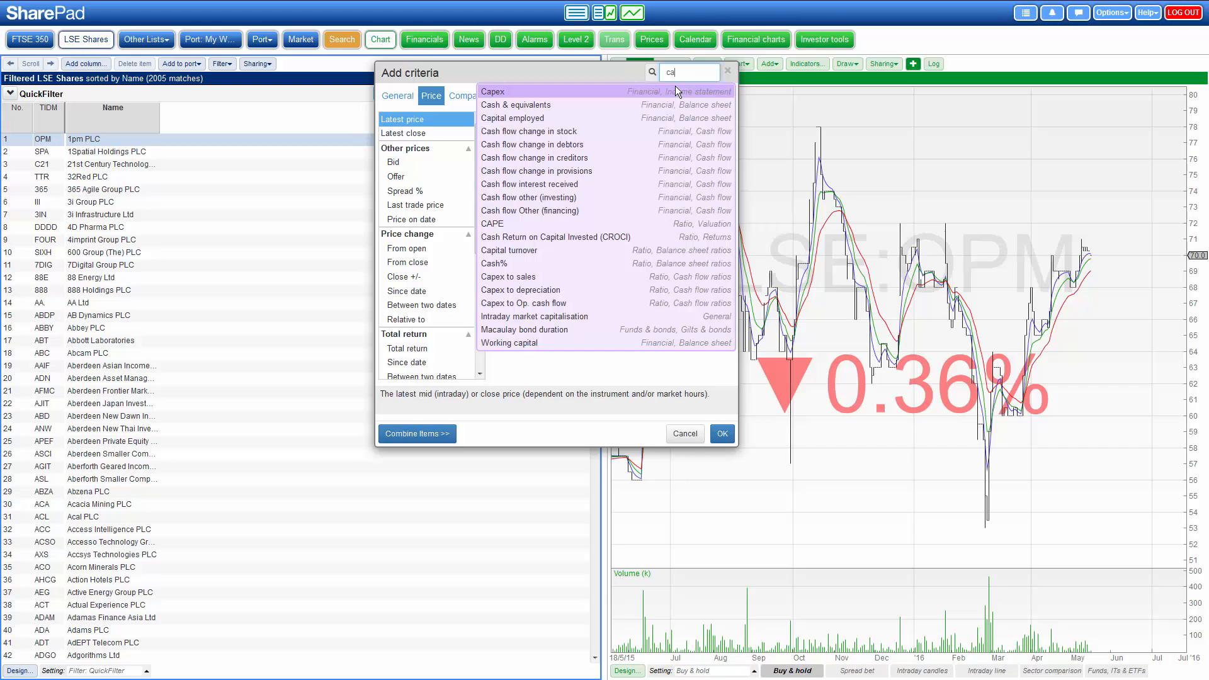
text(p)
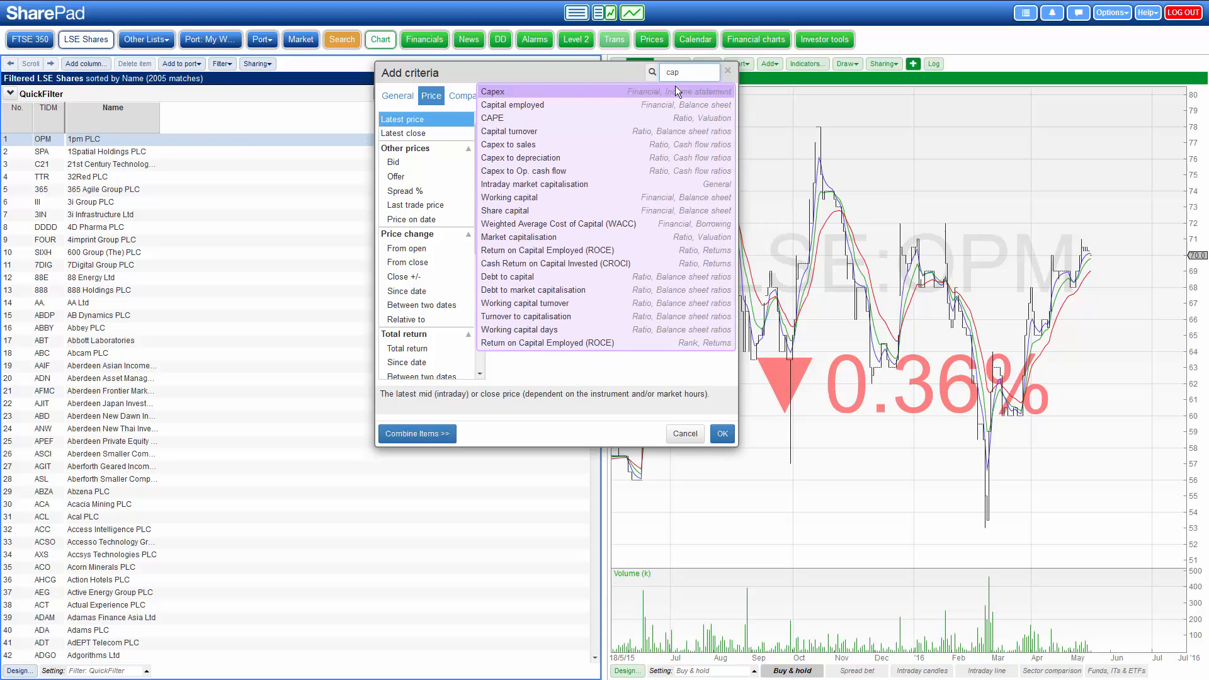
text(itali)
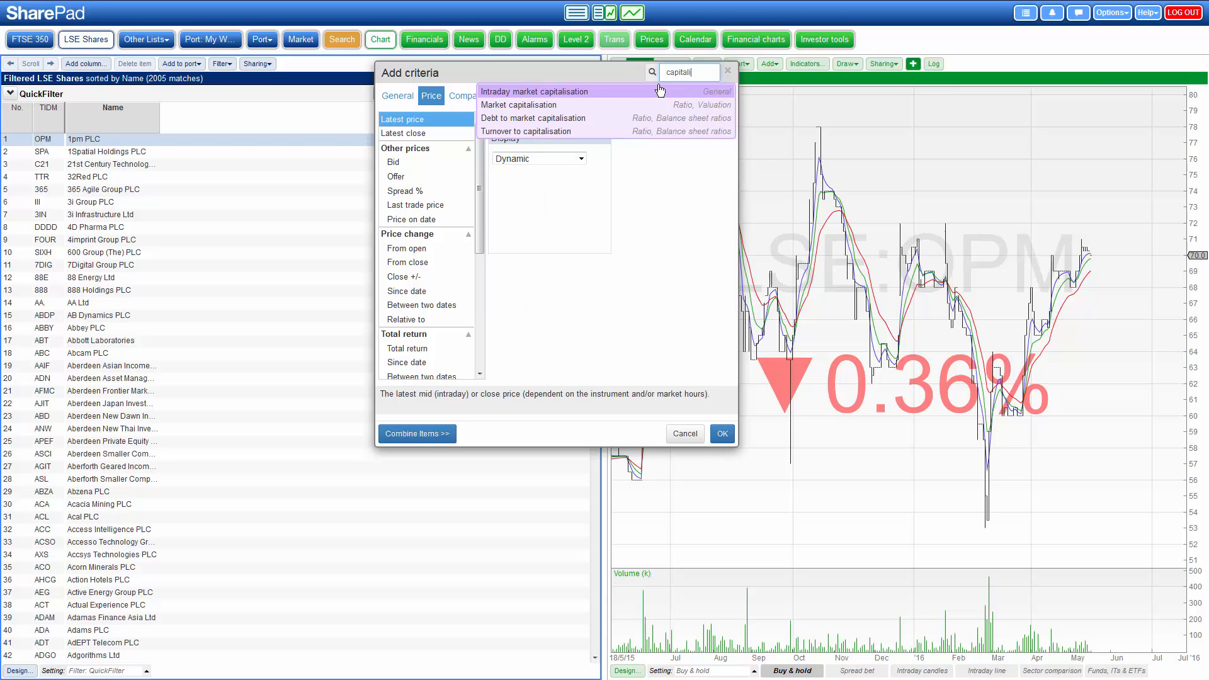
click(560, 111)
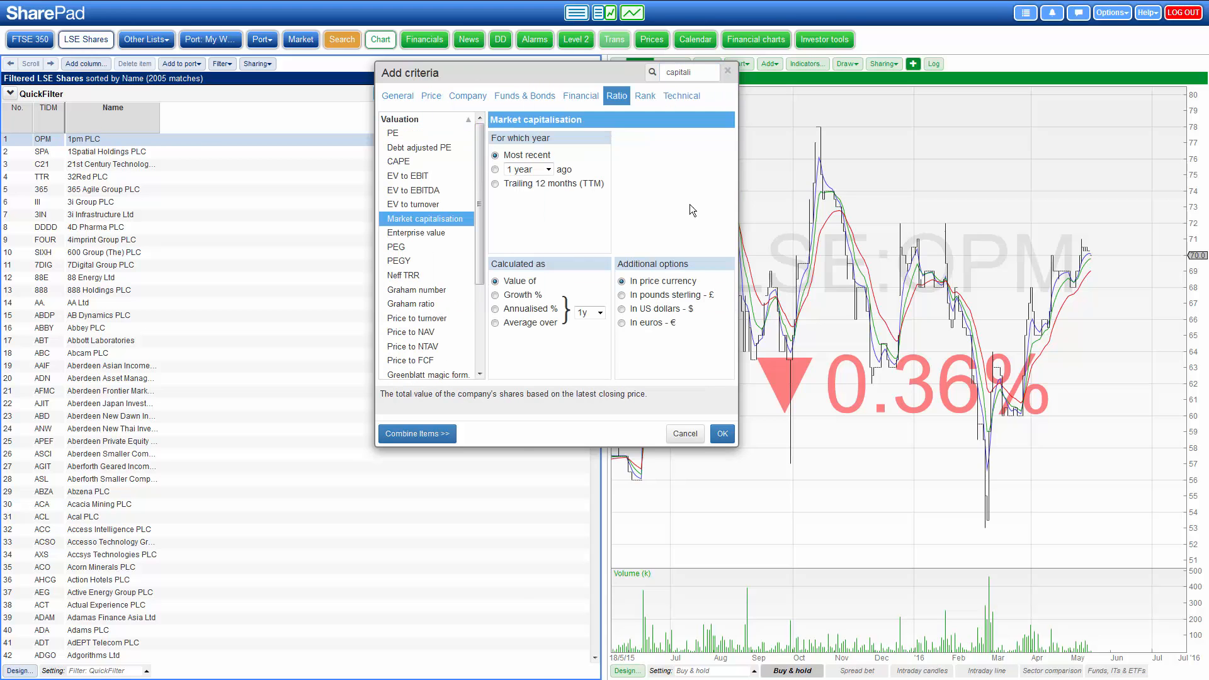
key(Return)
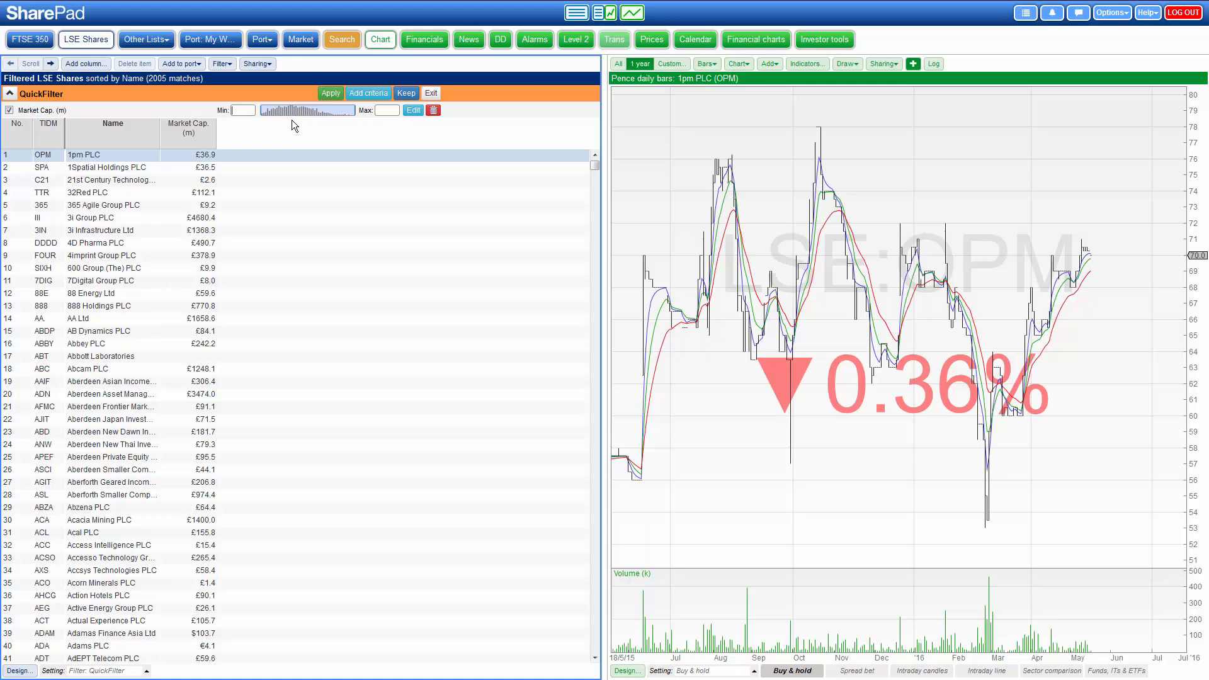
- Apply a minimum market cap of 500 million to the quick filter and look through the matching shares
text(500)
click(327, 94)
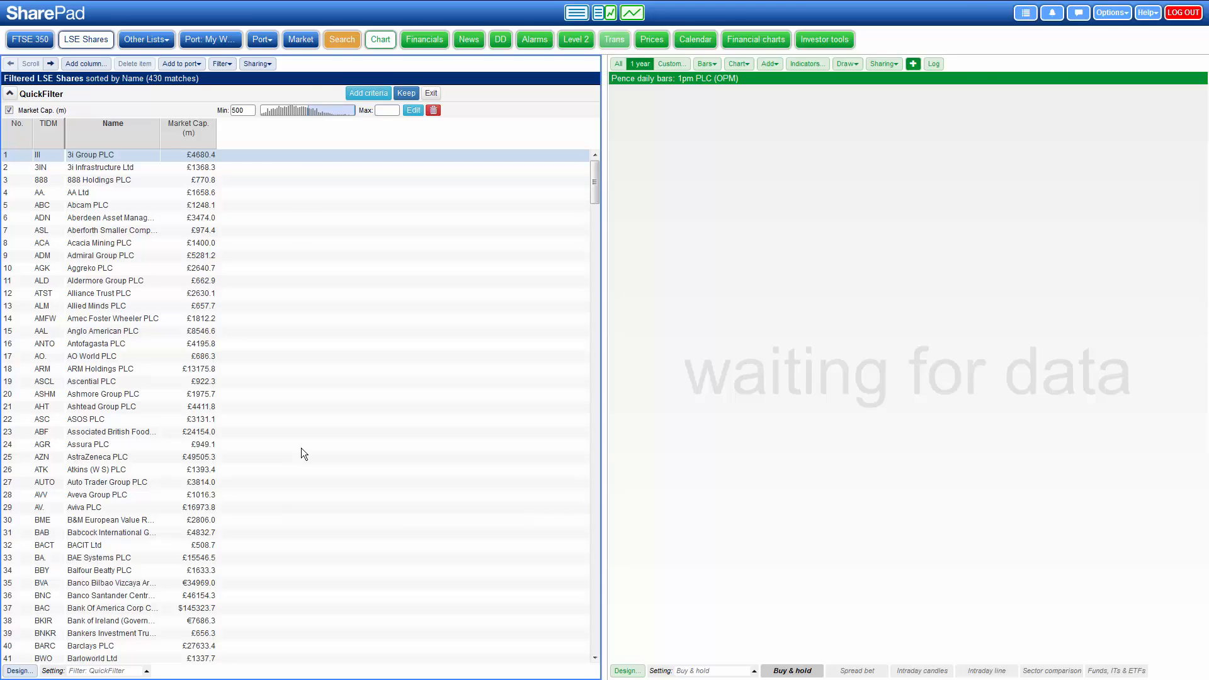
mouse_move(596, 173)
mouse_down()
mouse_move(578, 459)
mouse_move(585, 657)
mouse_move(611, 334)
mouse_move(599, 156)
mouse_up()
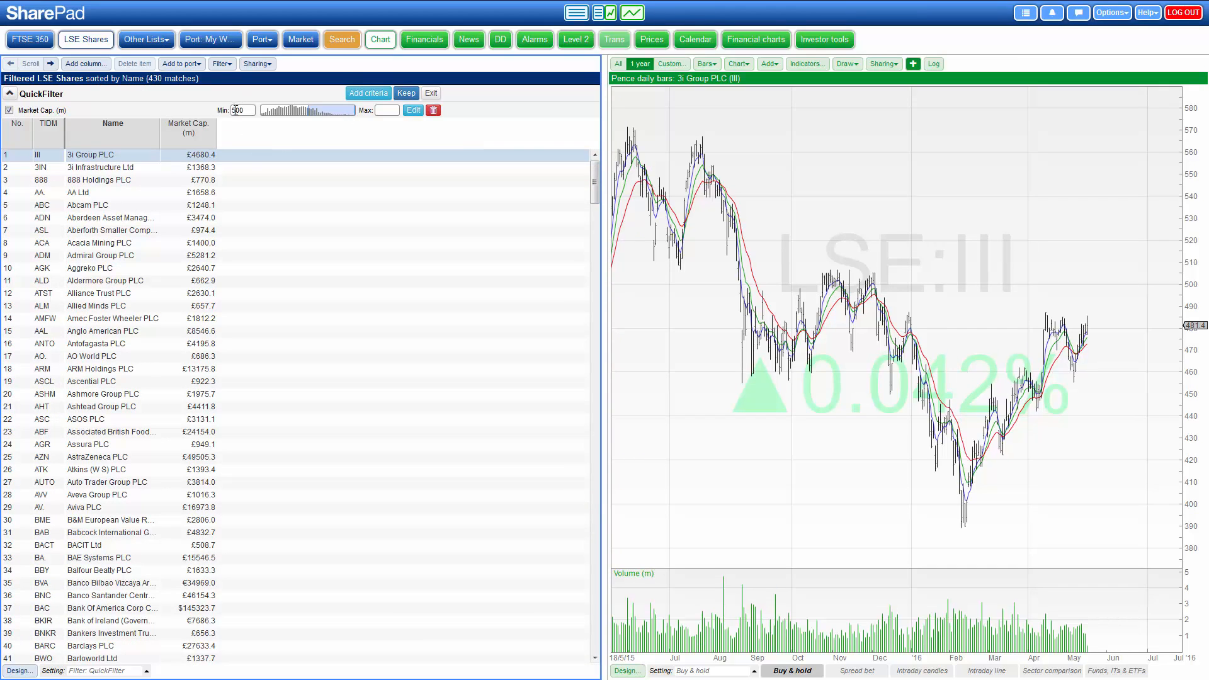
- Open the naming dialog for keeping the quick filter, cancel it, and exit the quick filter
click(409, 94)
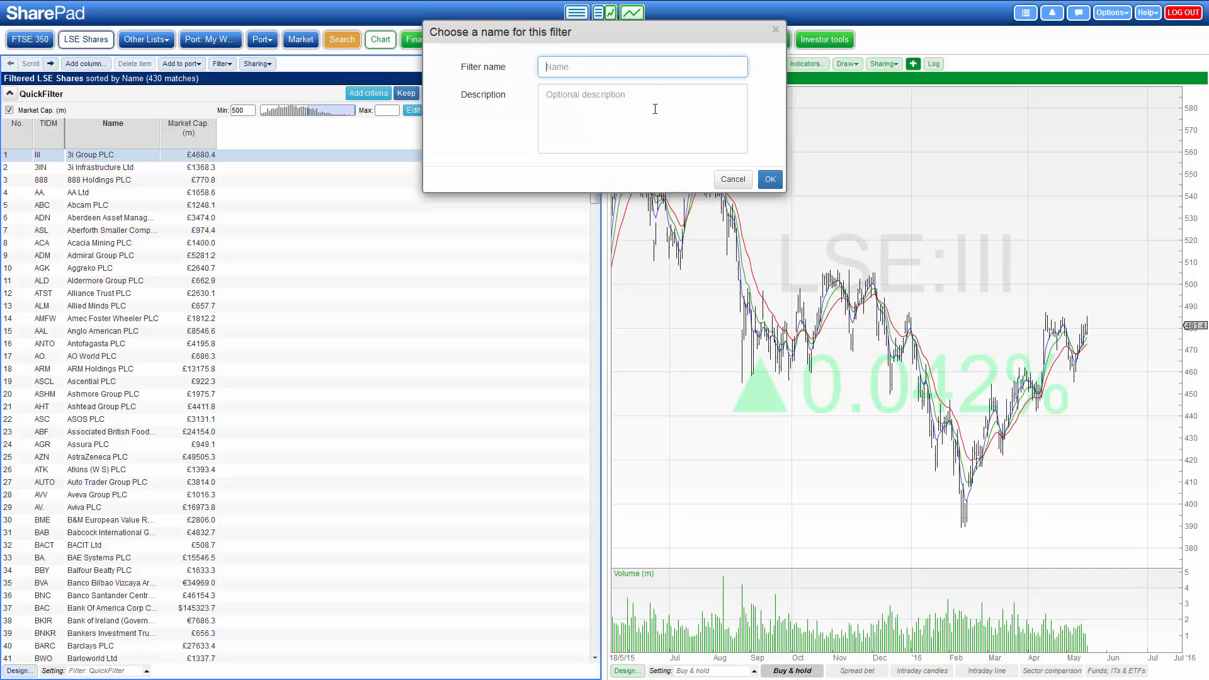
click(733, 182)
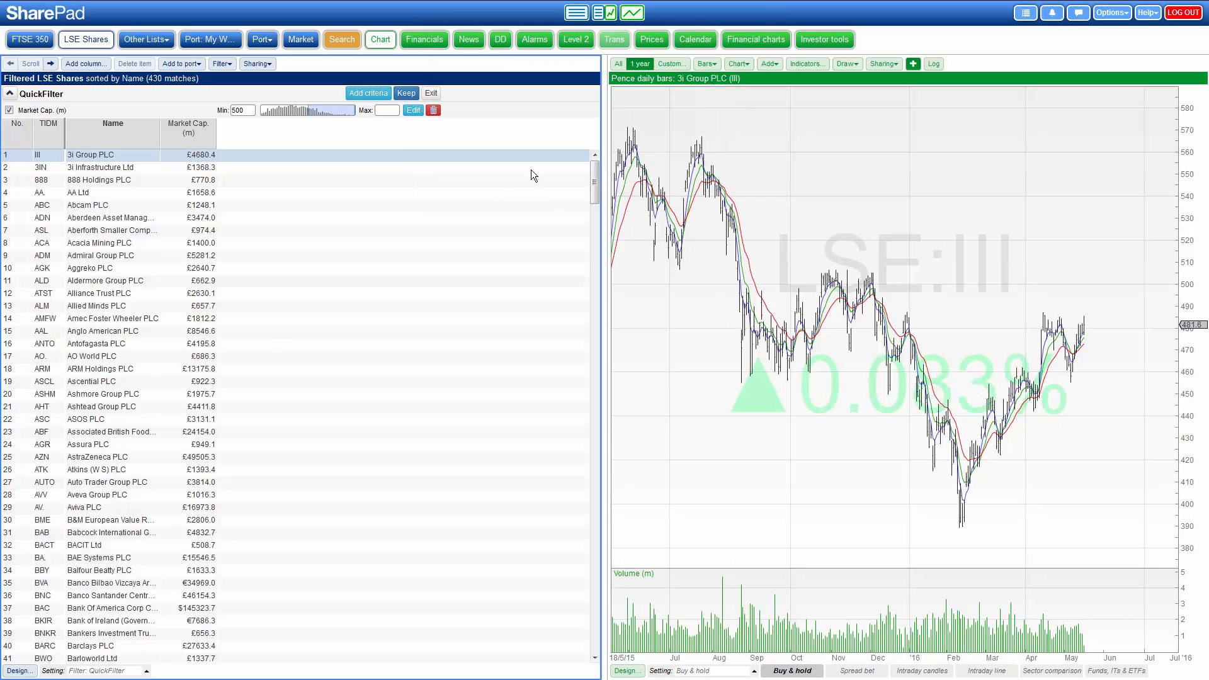
click(431, 93)
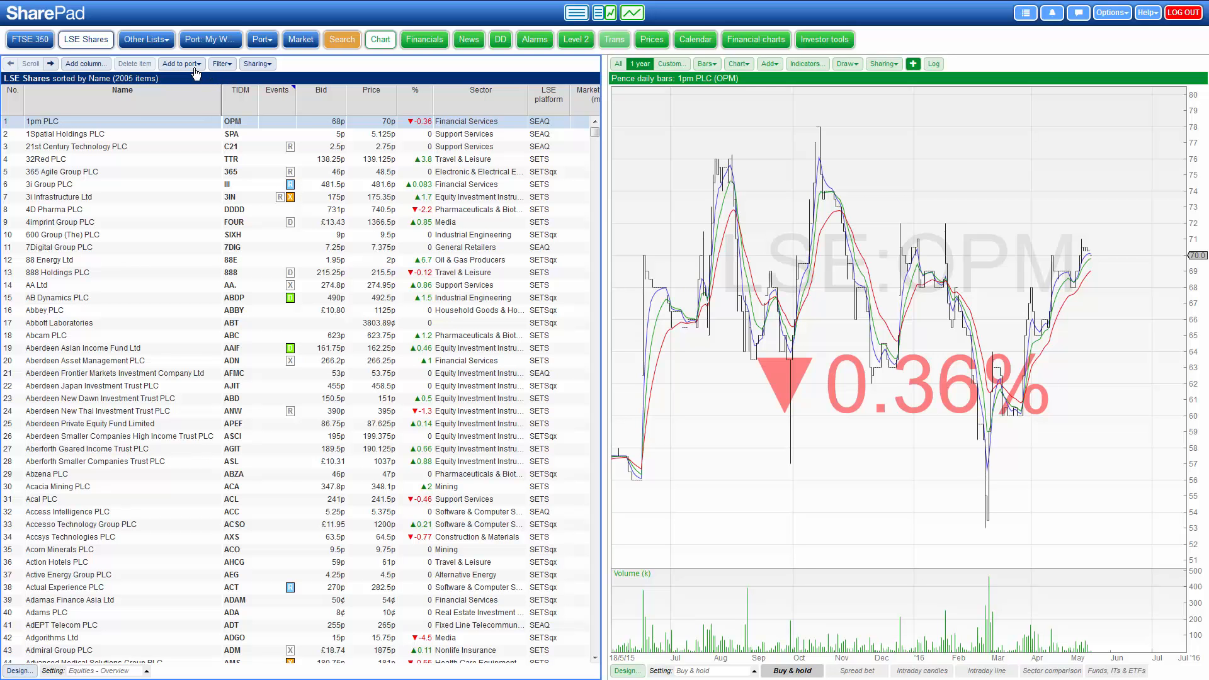
- Apply a sector filter to the LSE Shares list that includes Banks, Beverages and Chemicals
click(220, 65)
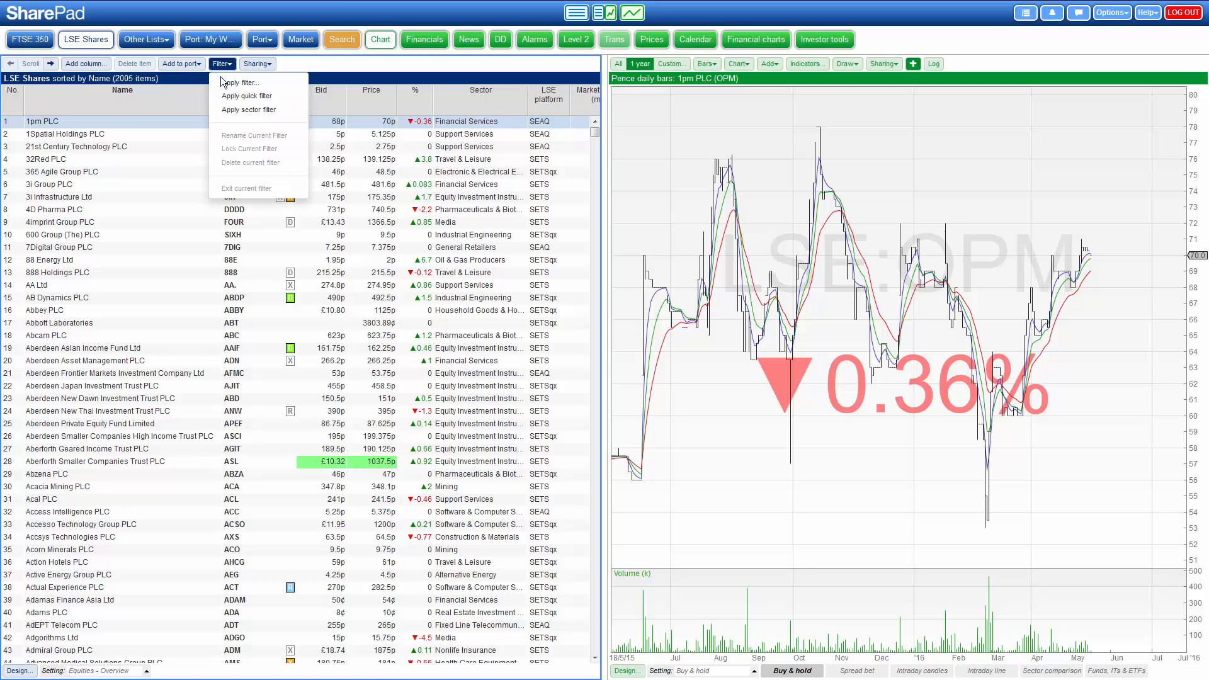
click(247, 111)
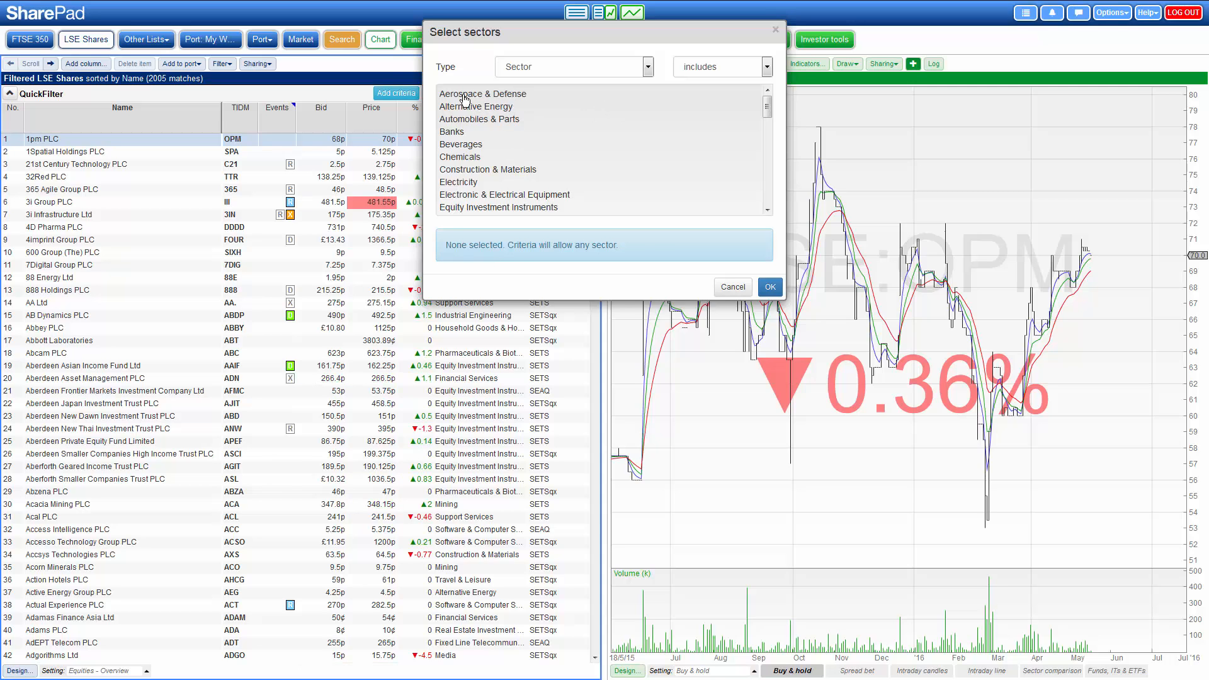
click(451, 132)
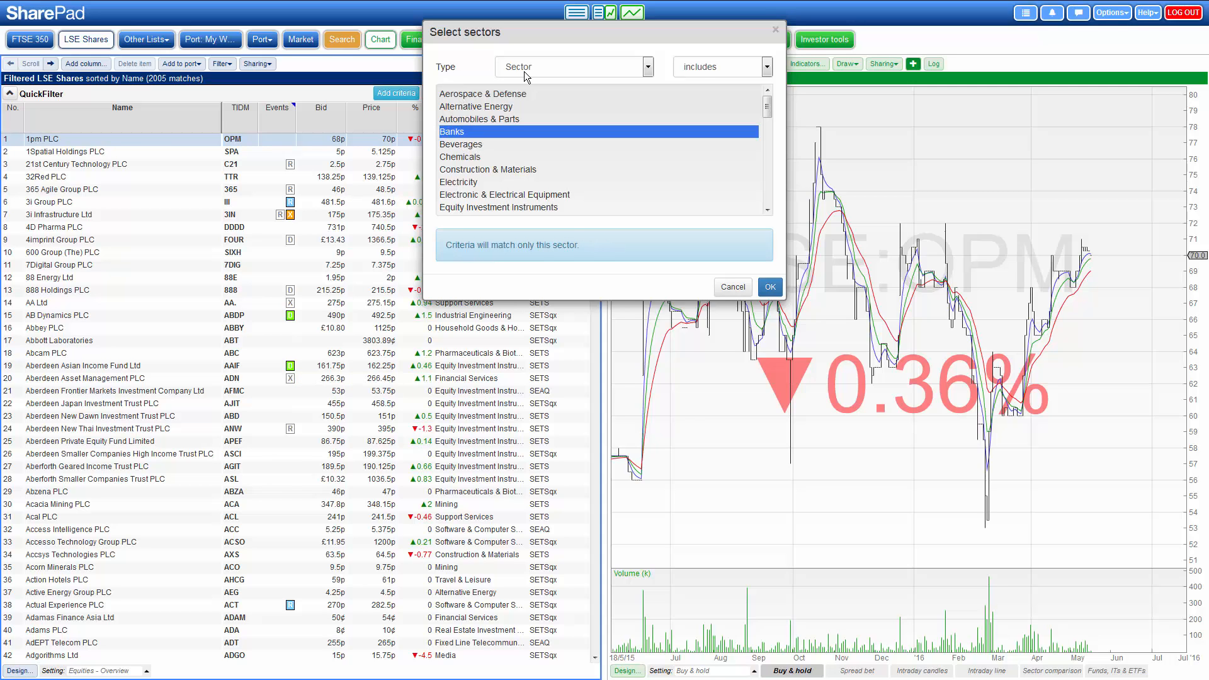
ctrl+click(455, 158)
ctrl+click(456, 144)
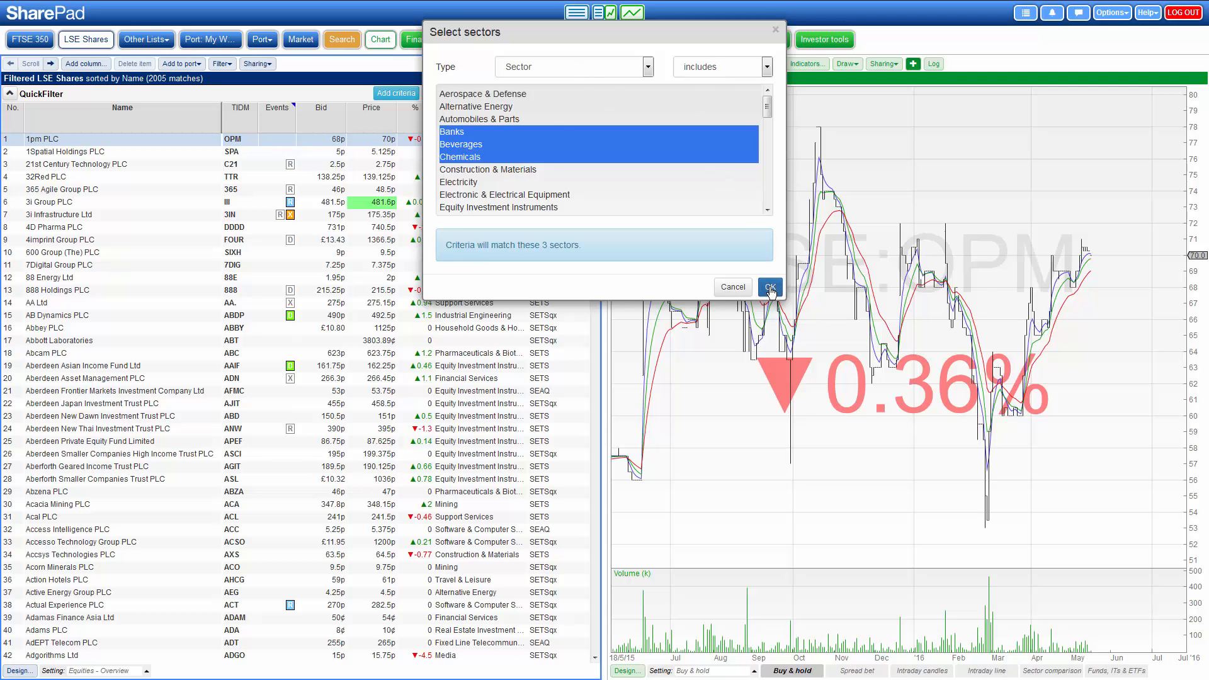
click(769, 287)
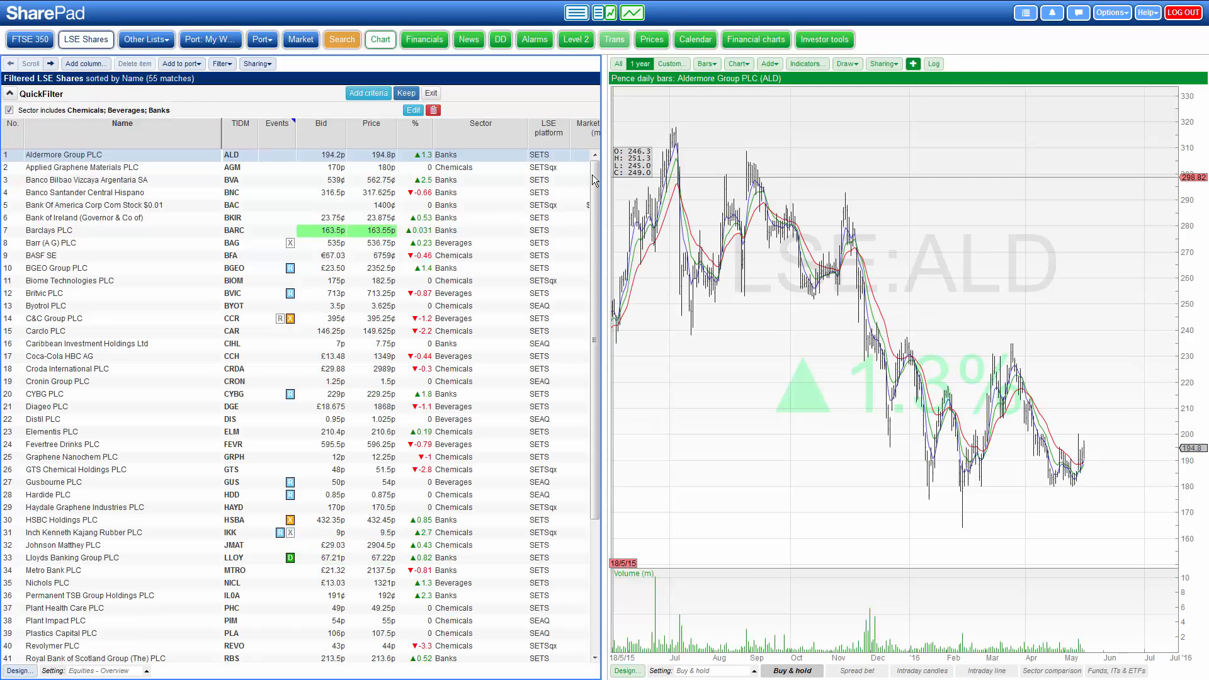
- Exit the sector filter on the LSE Shares list and install the Ben Graham filter from the filter library
click(431, 94)
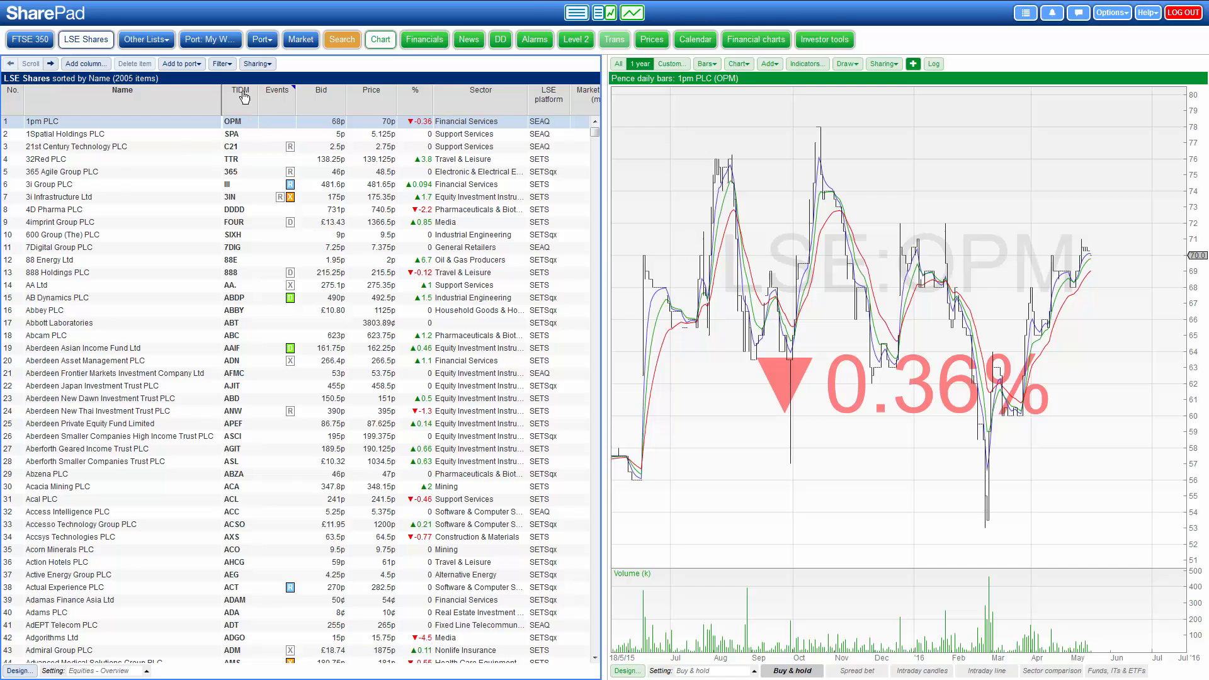
click(221, 64)
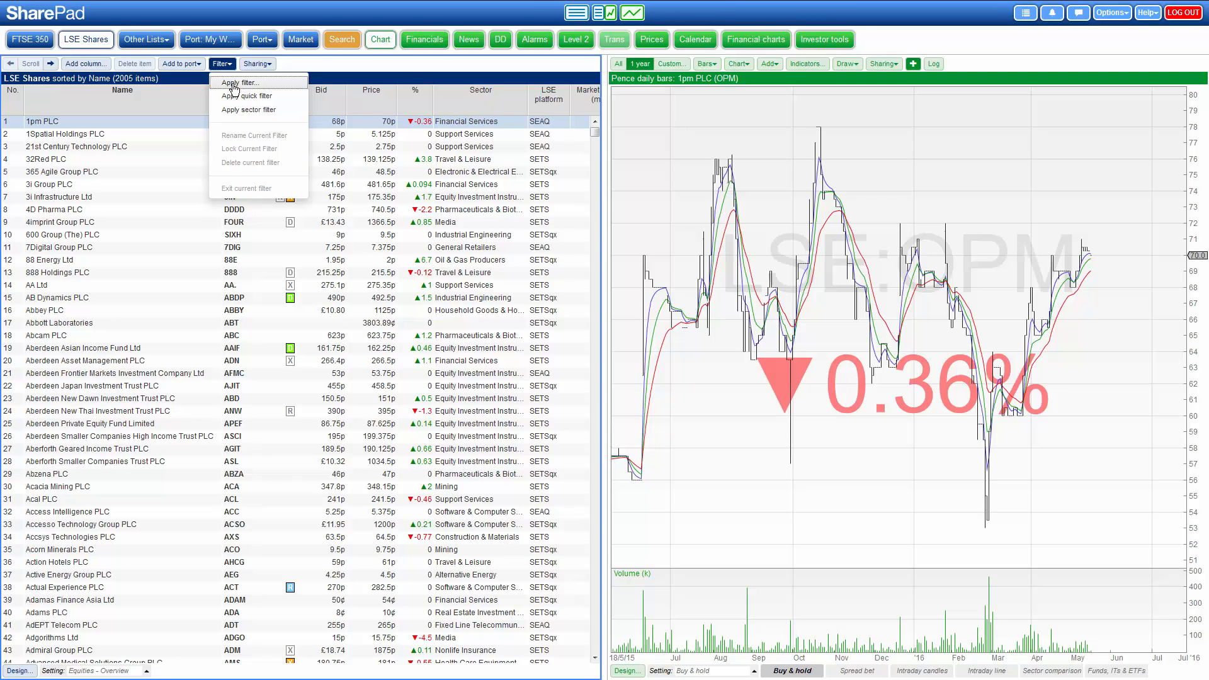
click(233, 84)
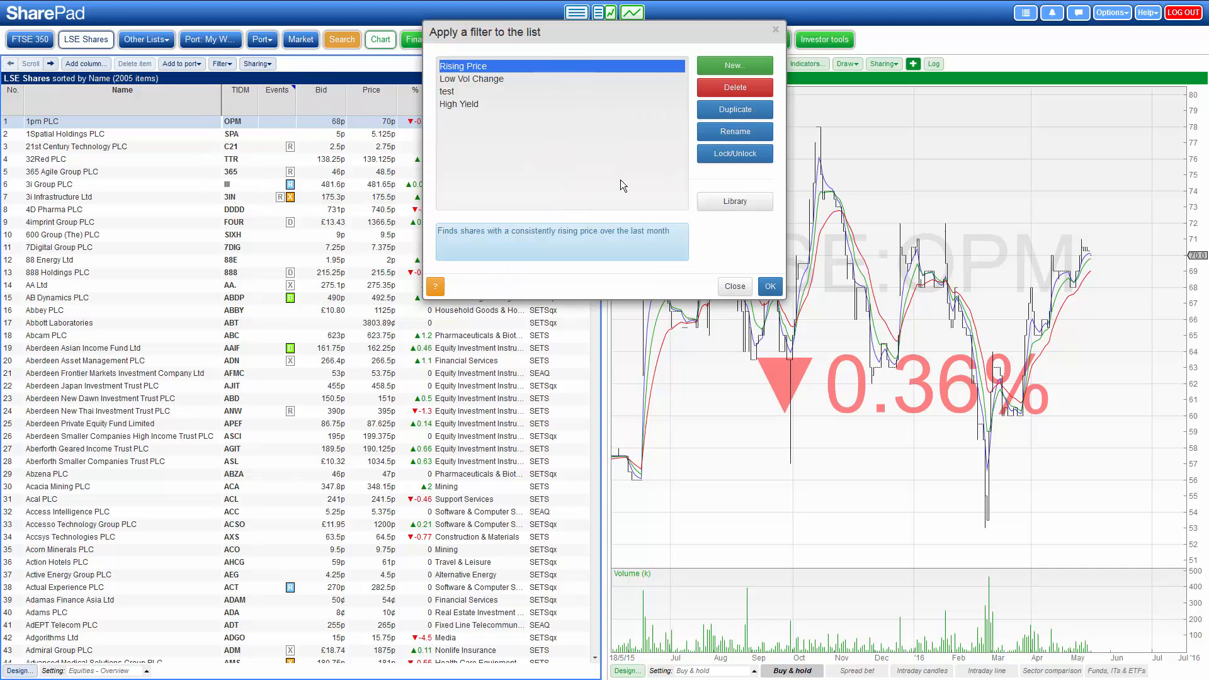
click(735, 201)
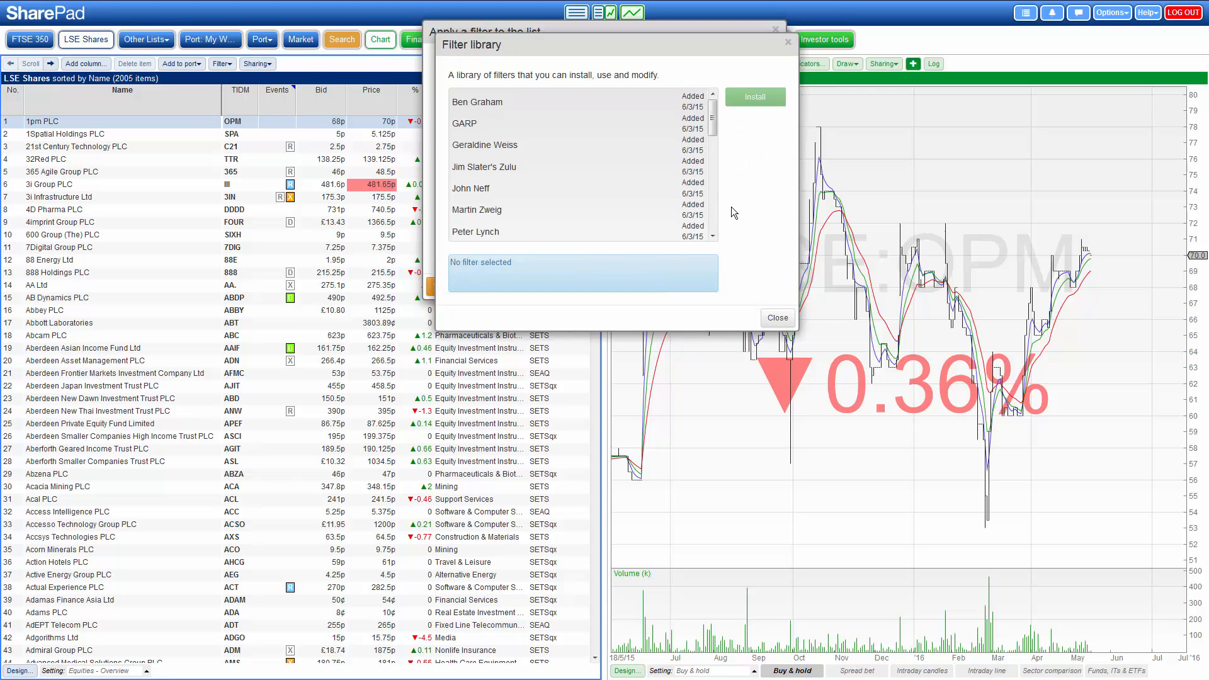
drag(714, 136, 715, 94)
click(489, 109)
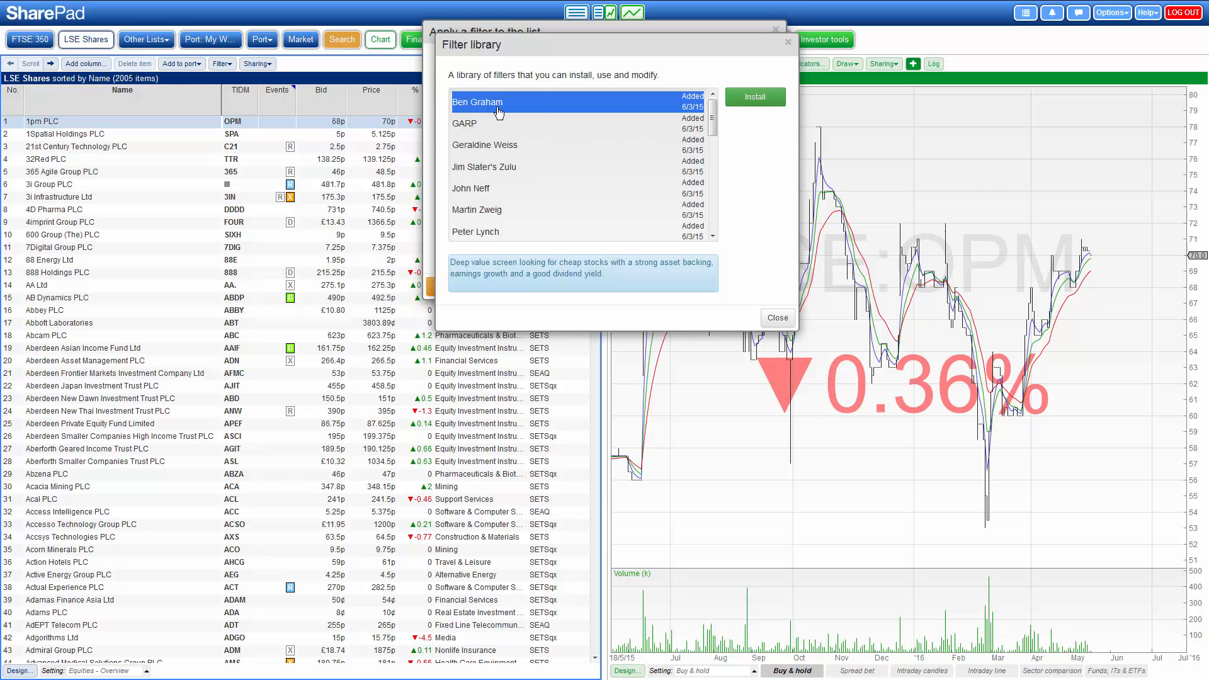
click(756, 99)
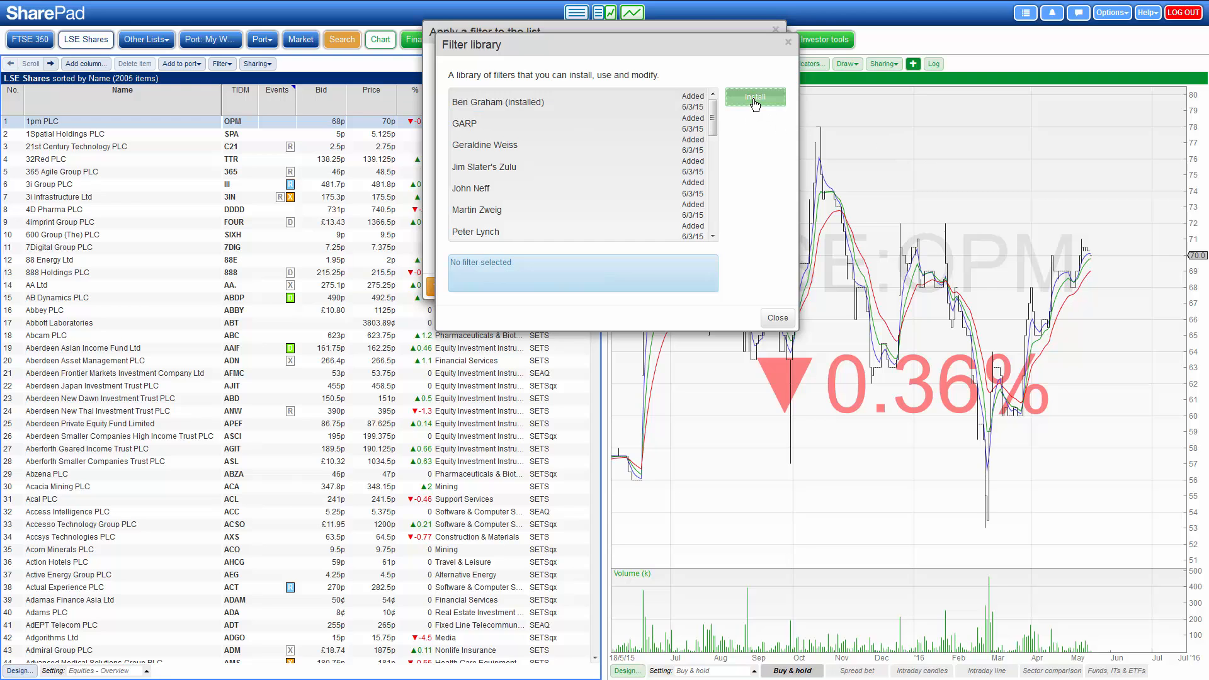
click(777, 318)
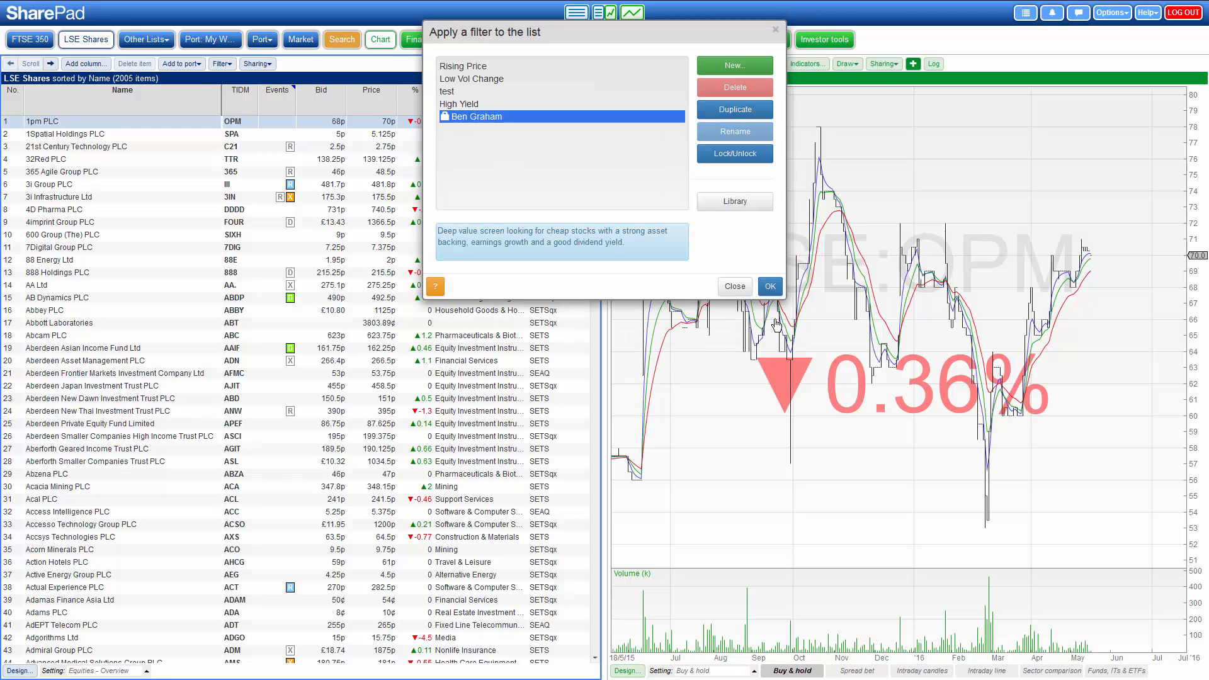
- Apply the installed Ben Graham filter to the LSE Shares list
click(448, 105)
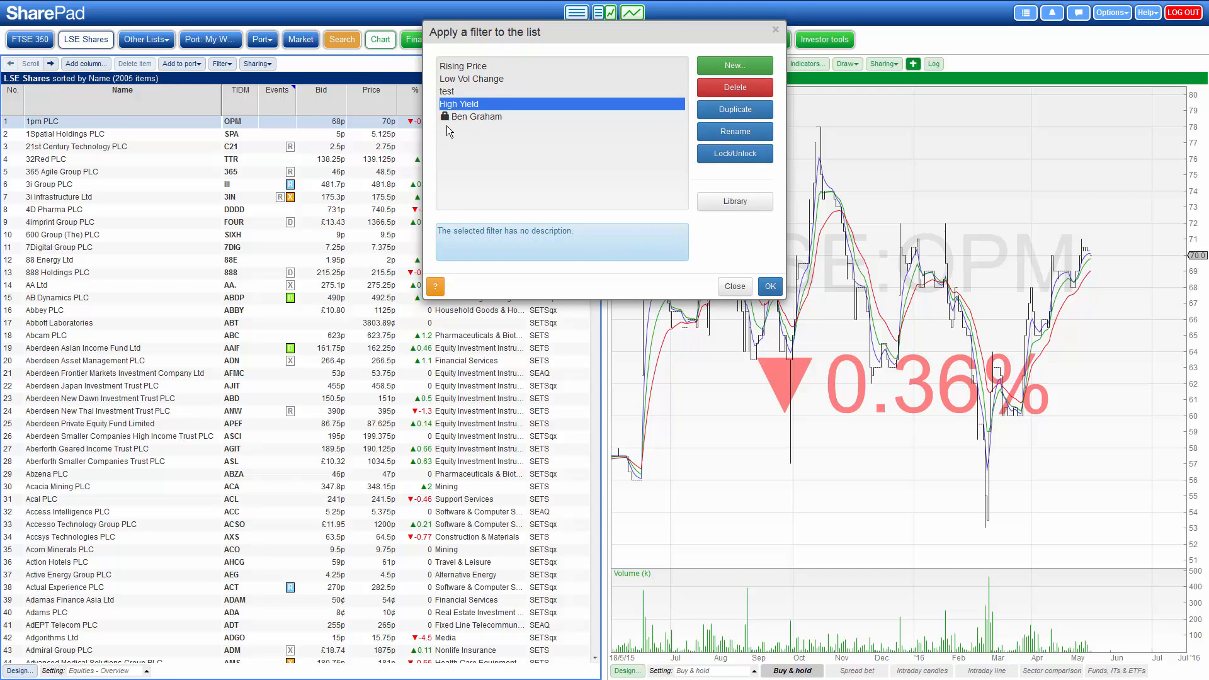
click(445, 121)
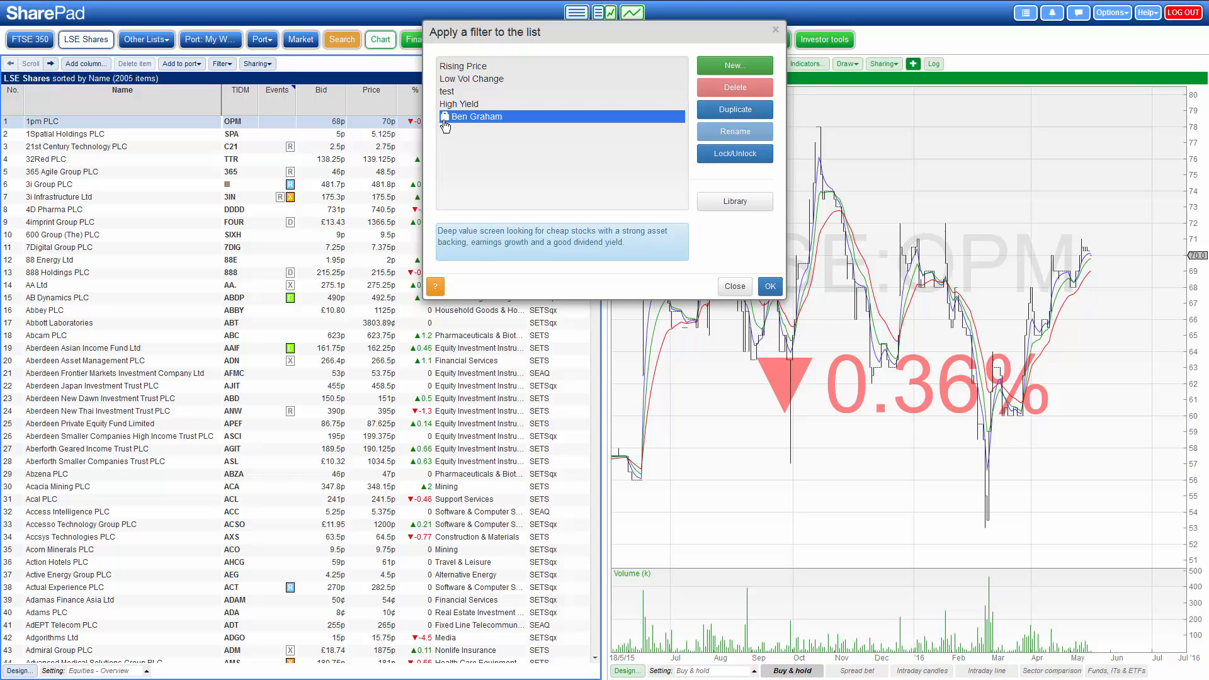
click(771, 288)
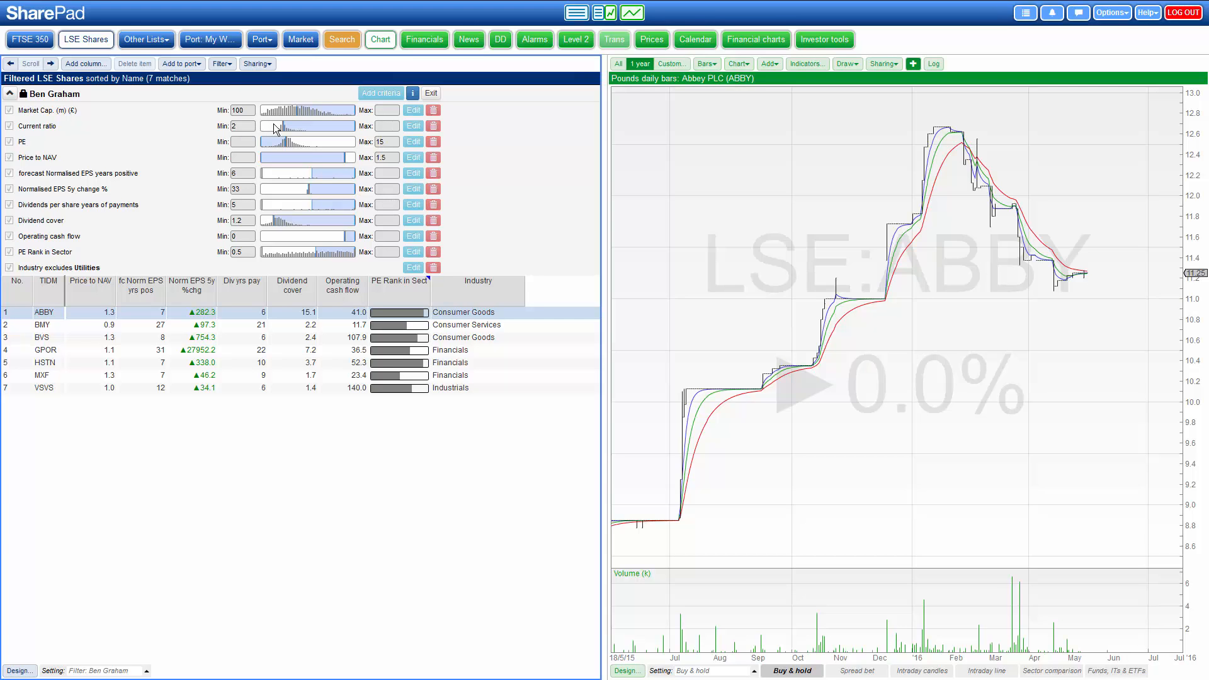
- Unlock the Ben Graham filter so its criteria can be edited, and apply it to the LSE Shares list
click(229, 65)
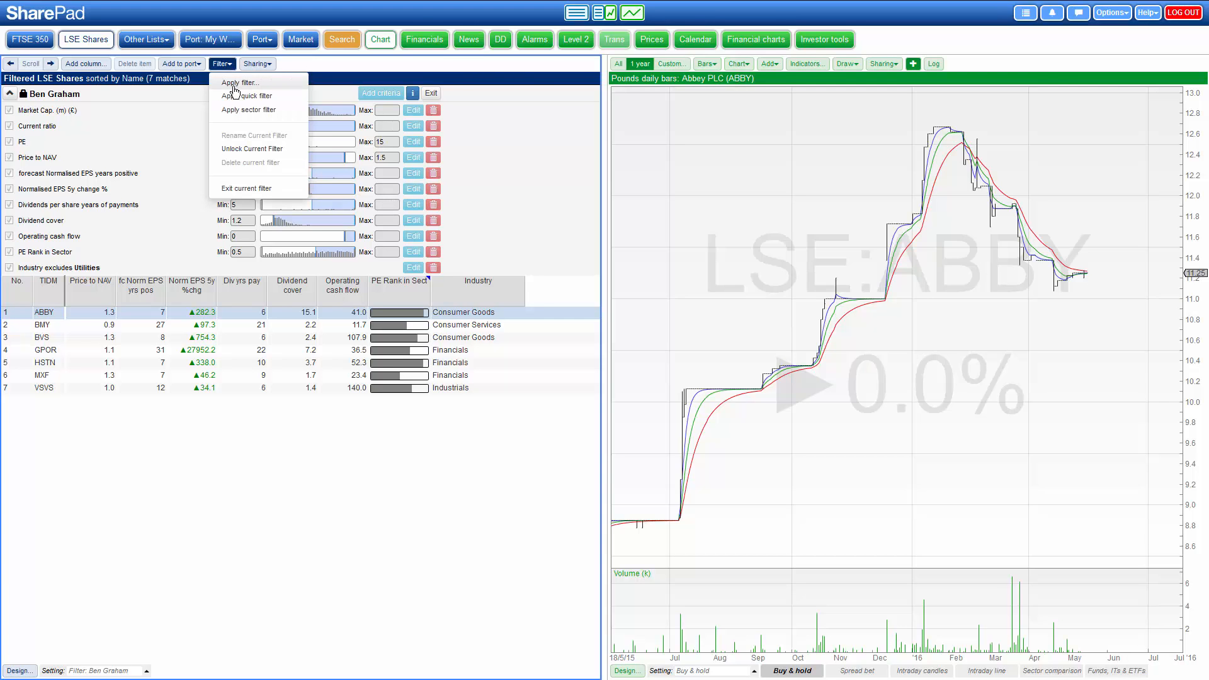
click(233, 88)
click(482, 119)
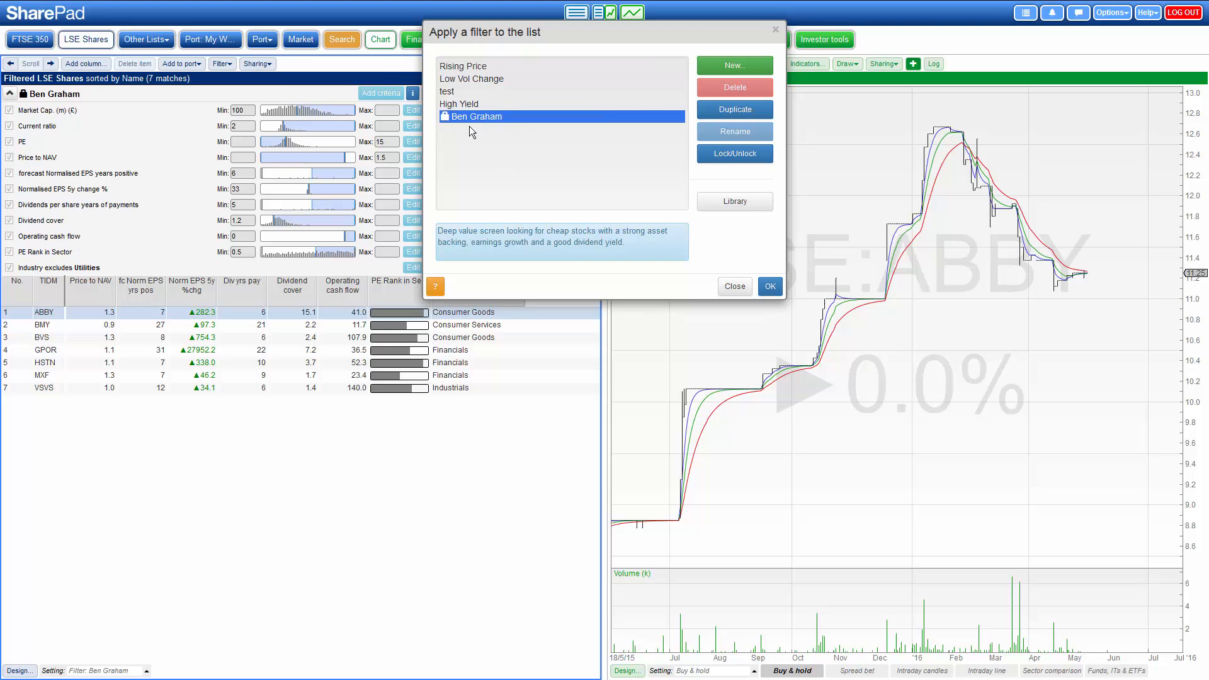
click(728, 158)
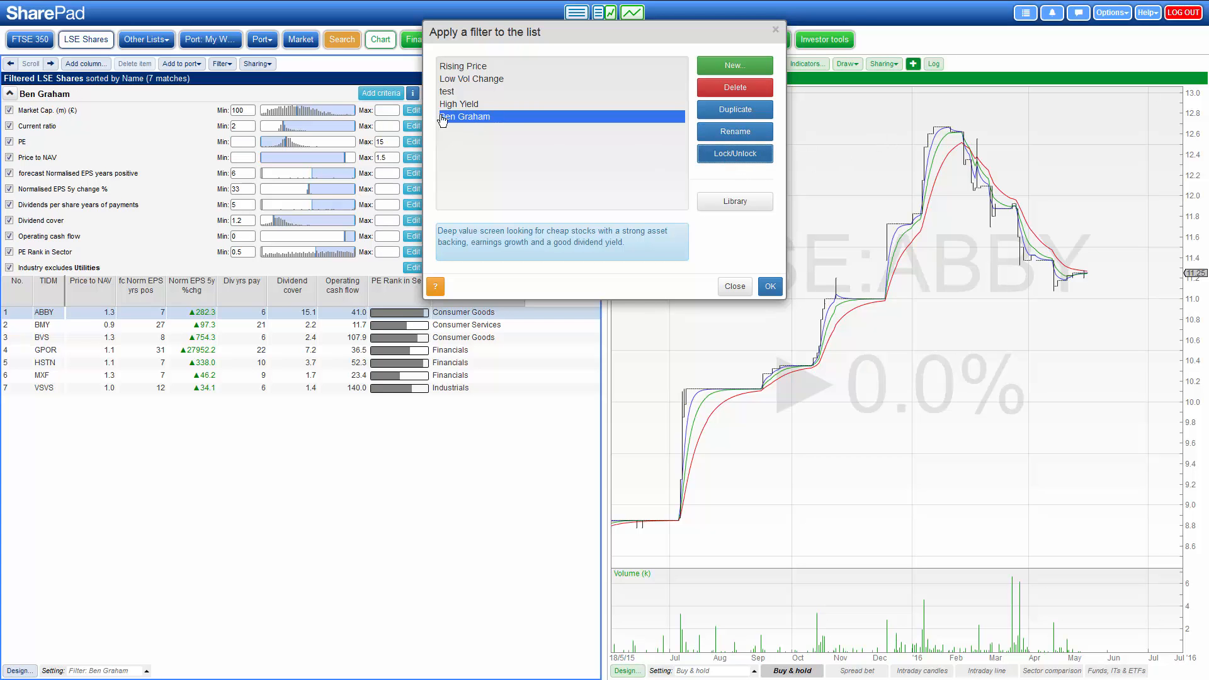
click(775, 287)
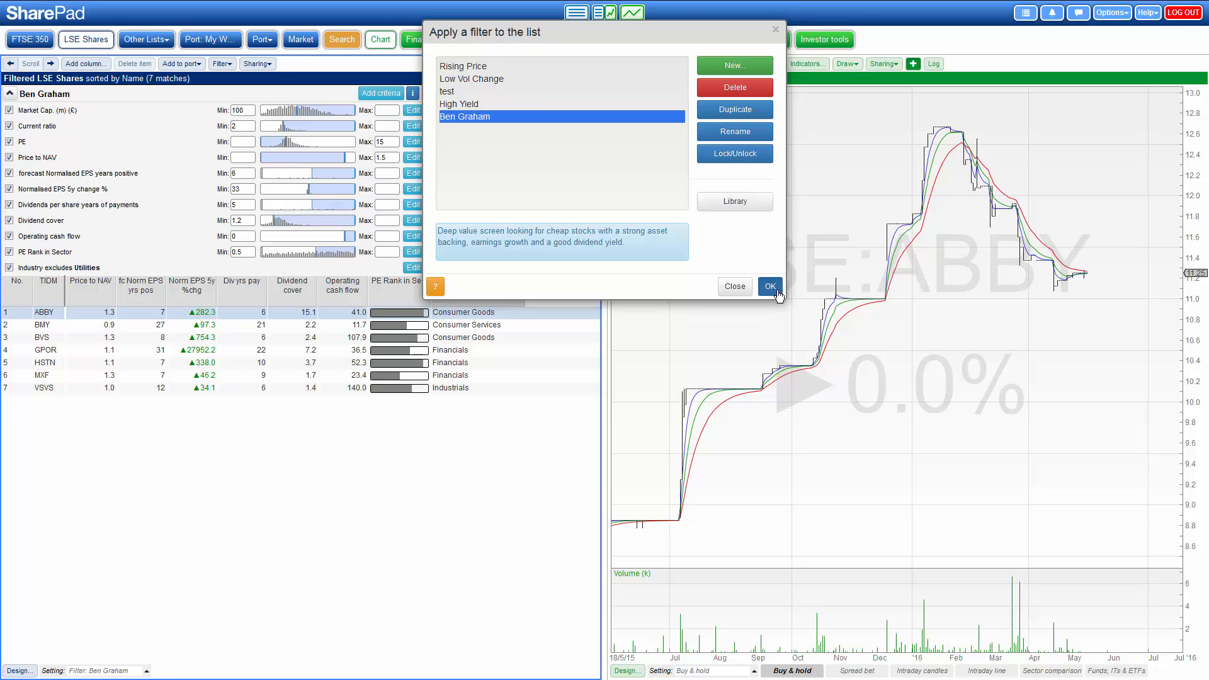